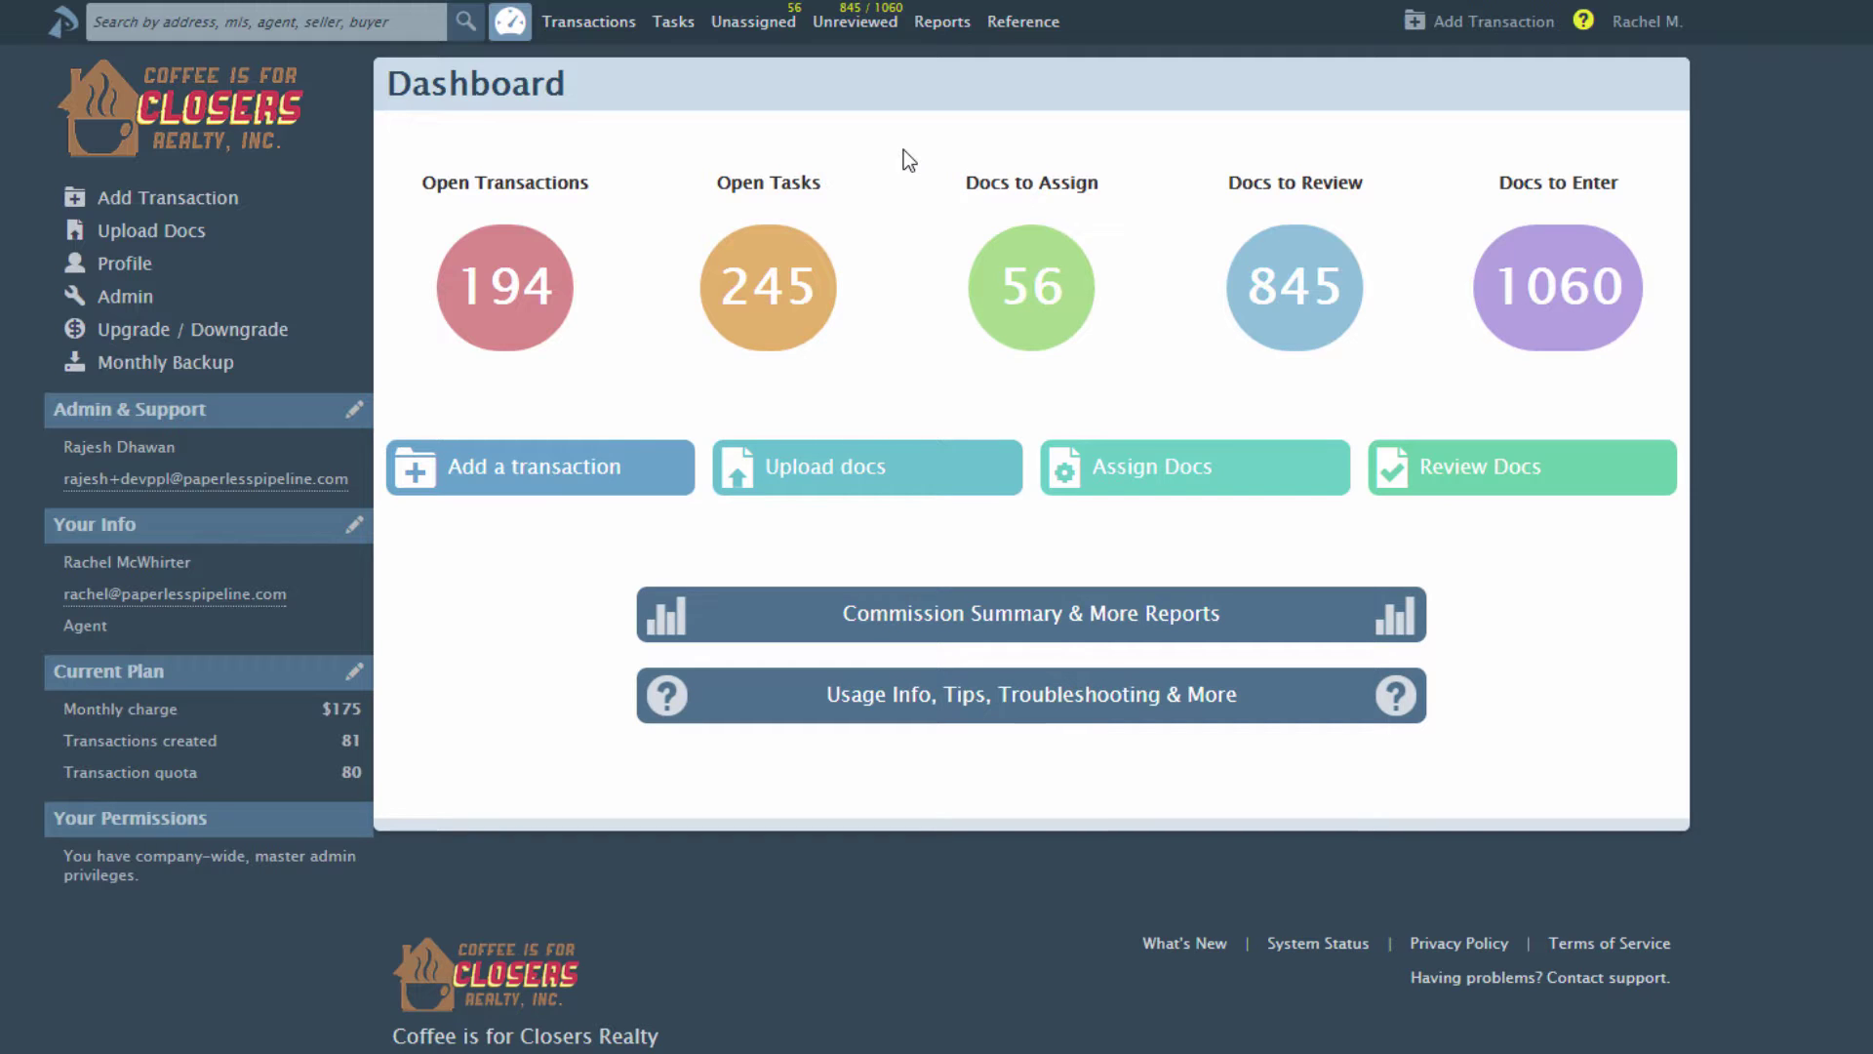
Open the Unassigned Docs list with its 56 documents awaiting assignment
click(756, 24)
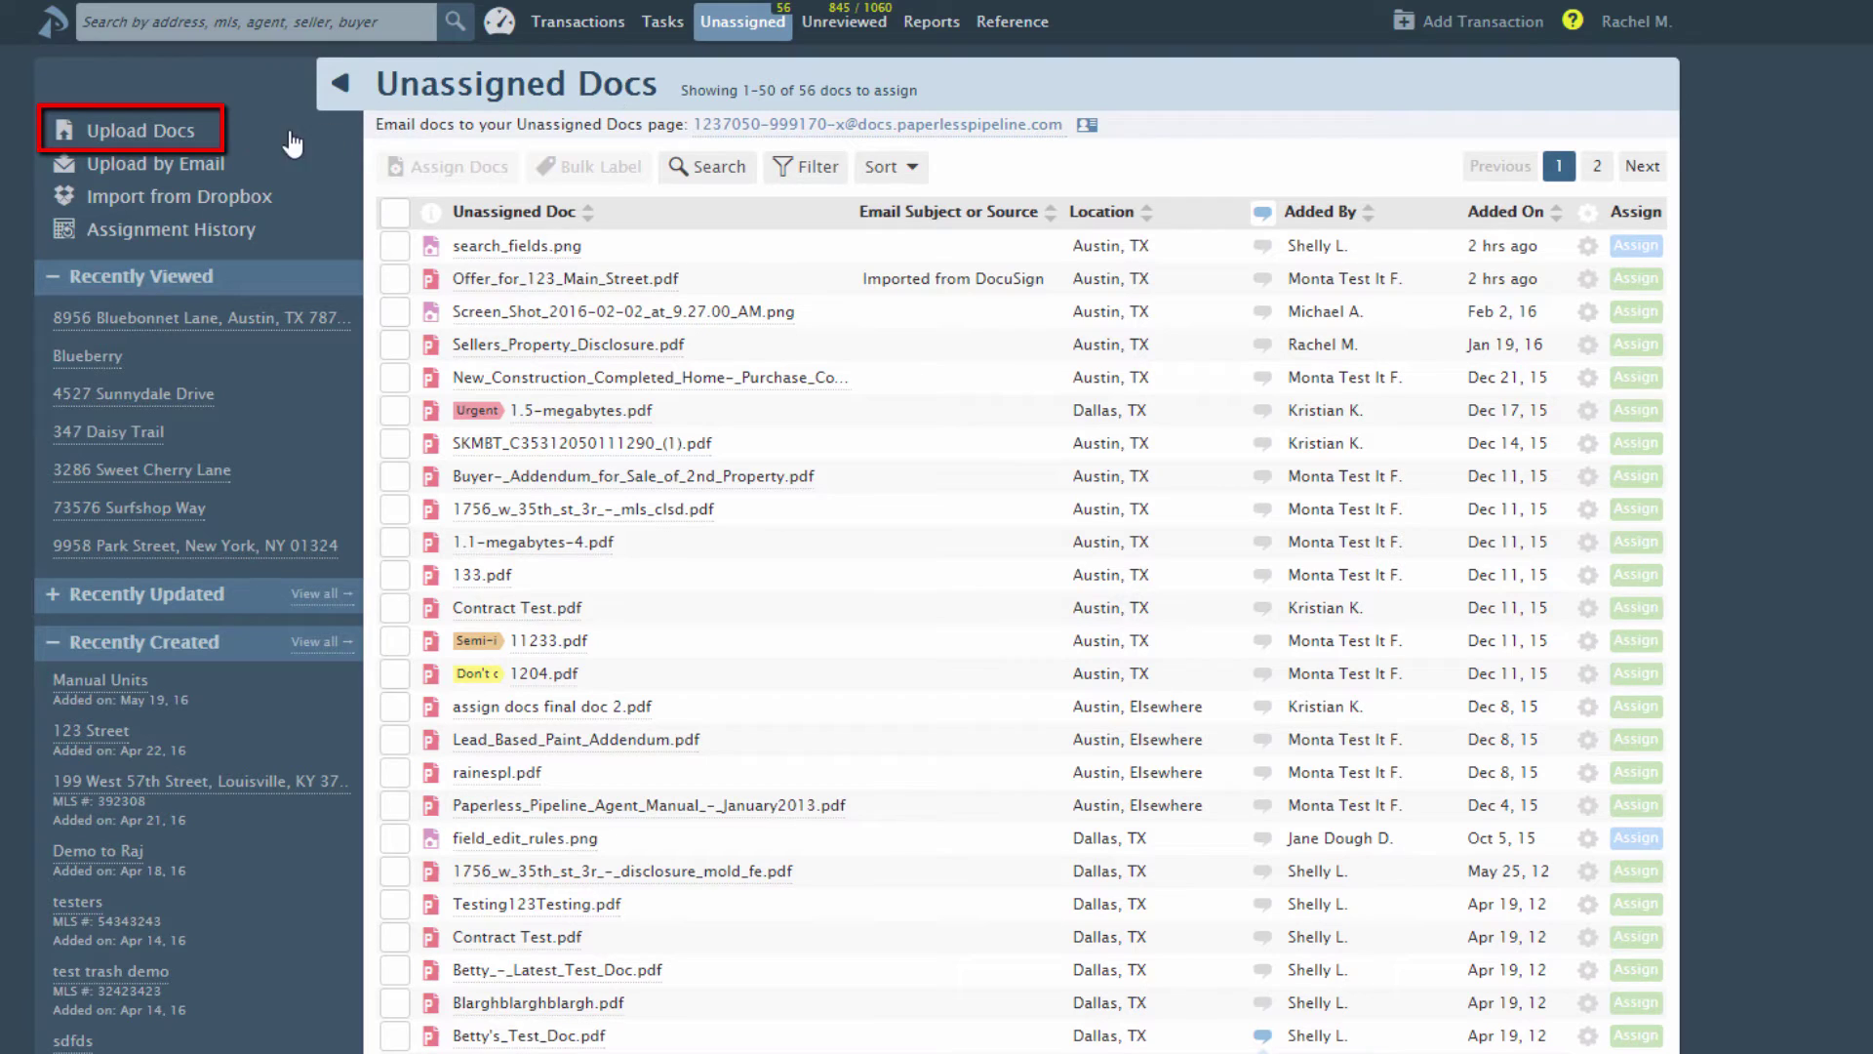
Queue the Keybox-authorization-by-tenant, Lead Based Paint Addendum and Notice to Prospective Buyer PDFs for upload
click(192, 133)
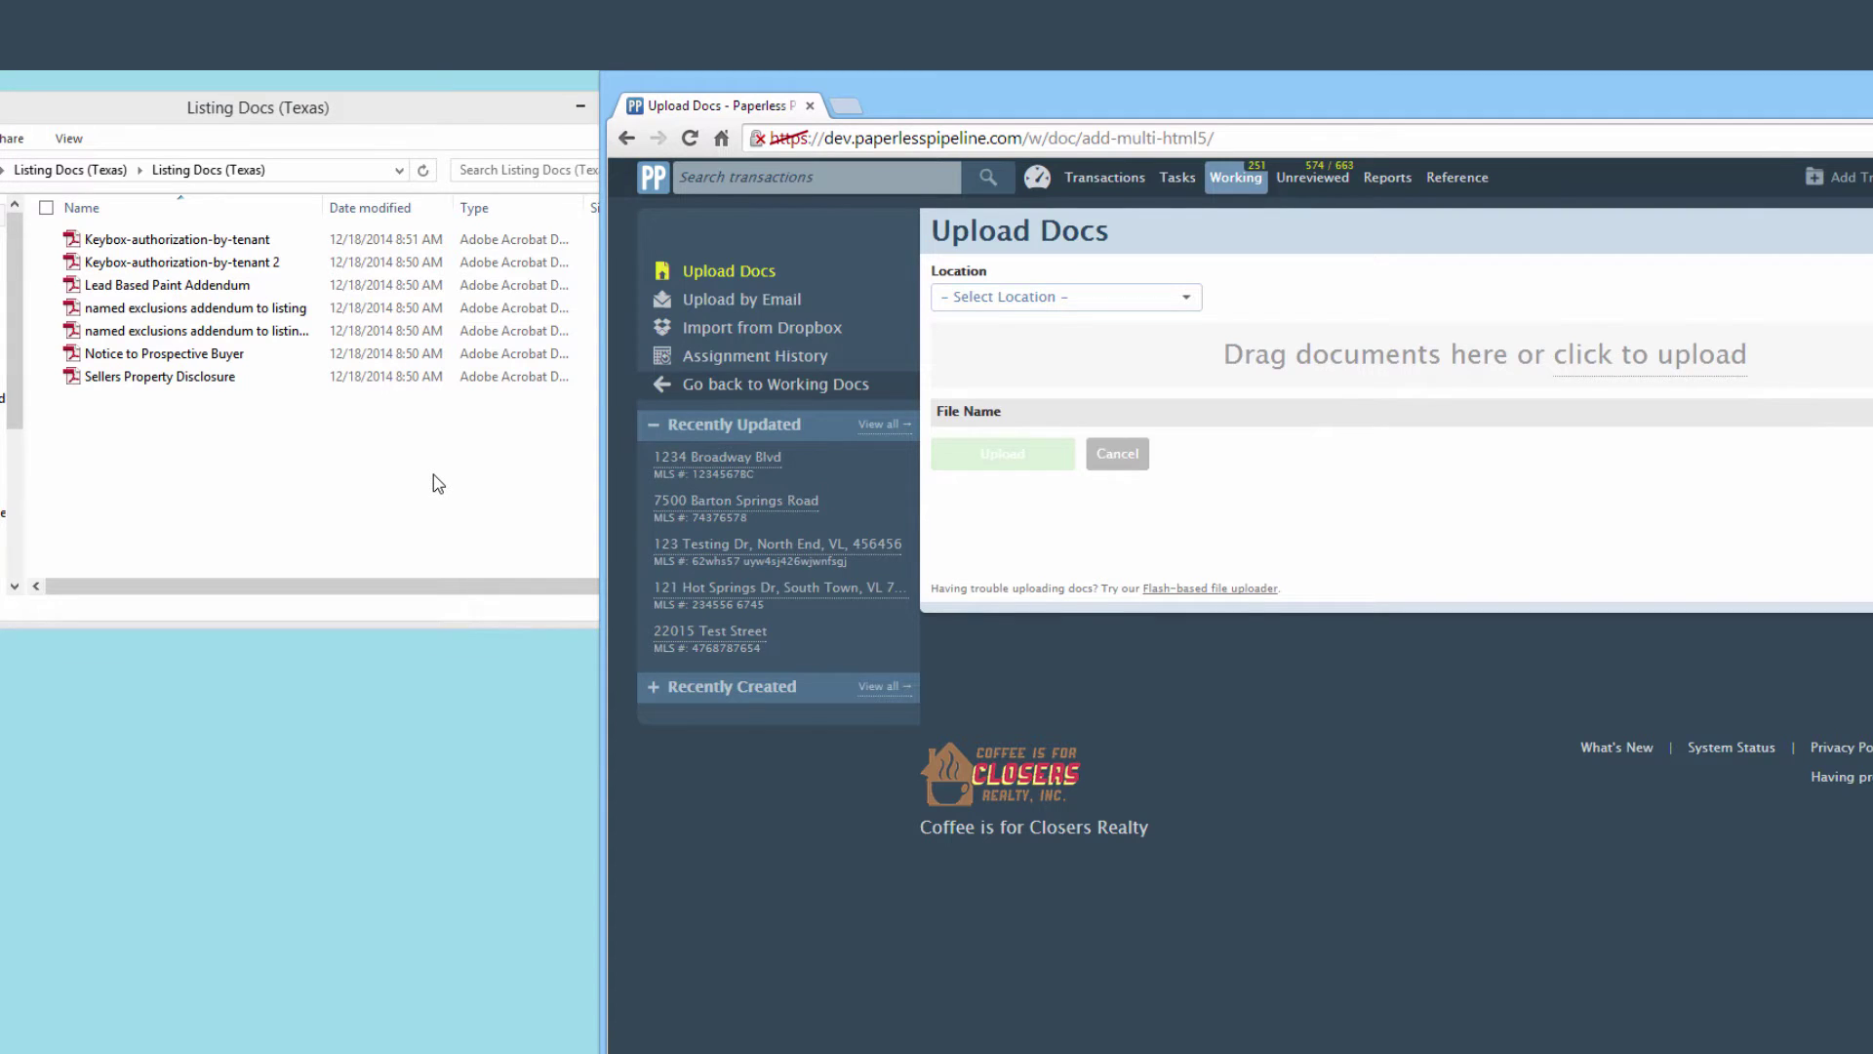
click(204, 242)
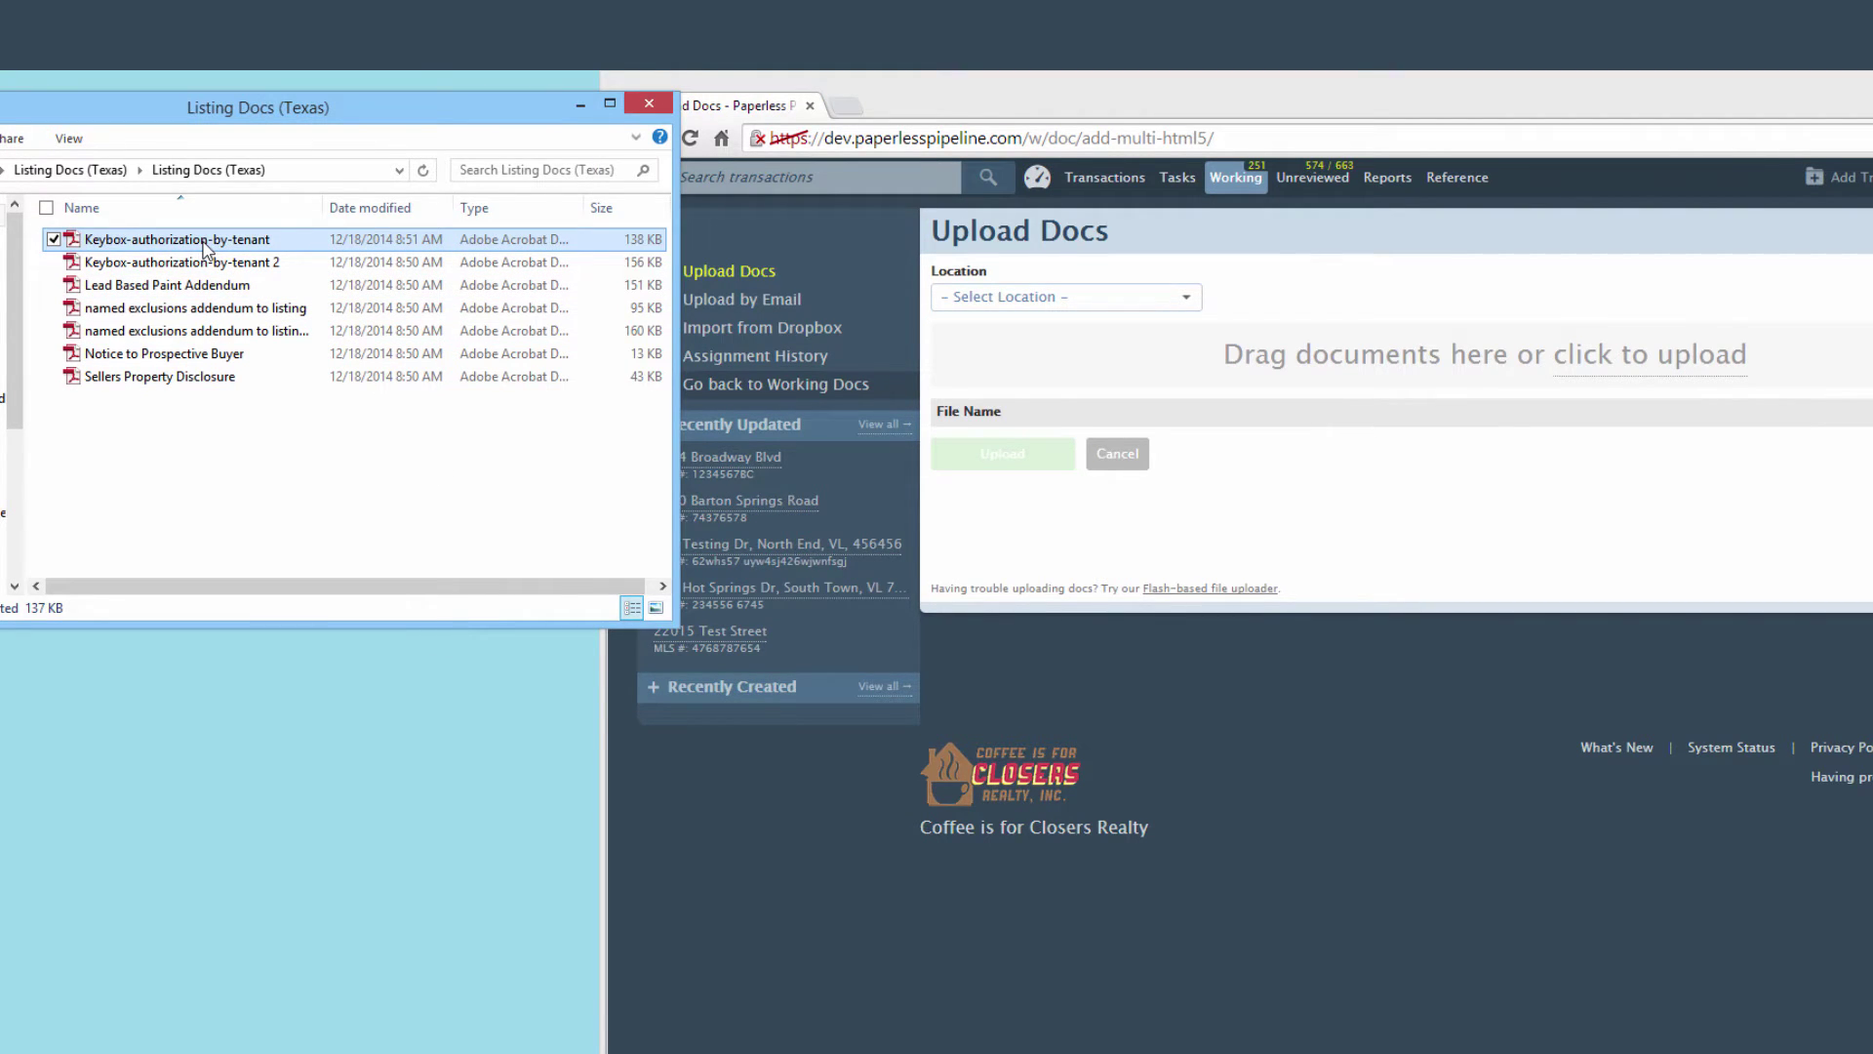
ctrl+click(202, 287)
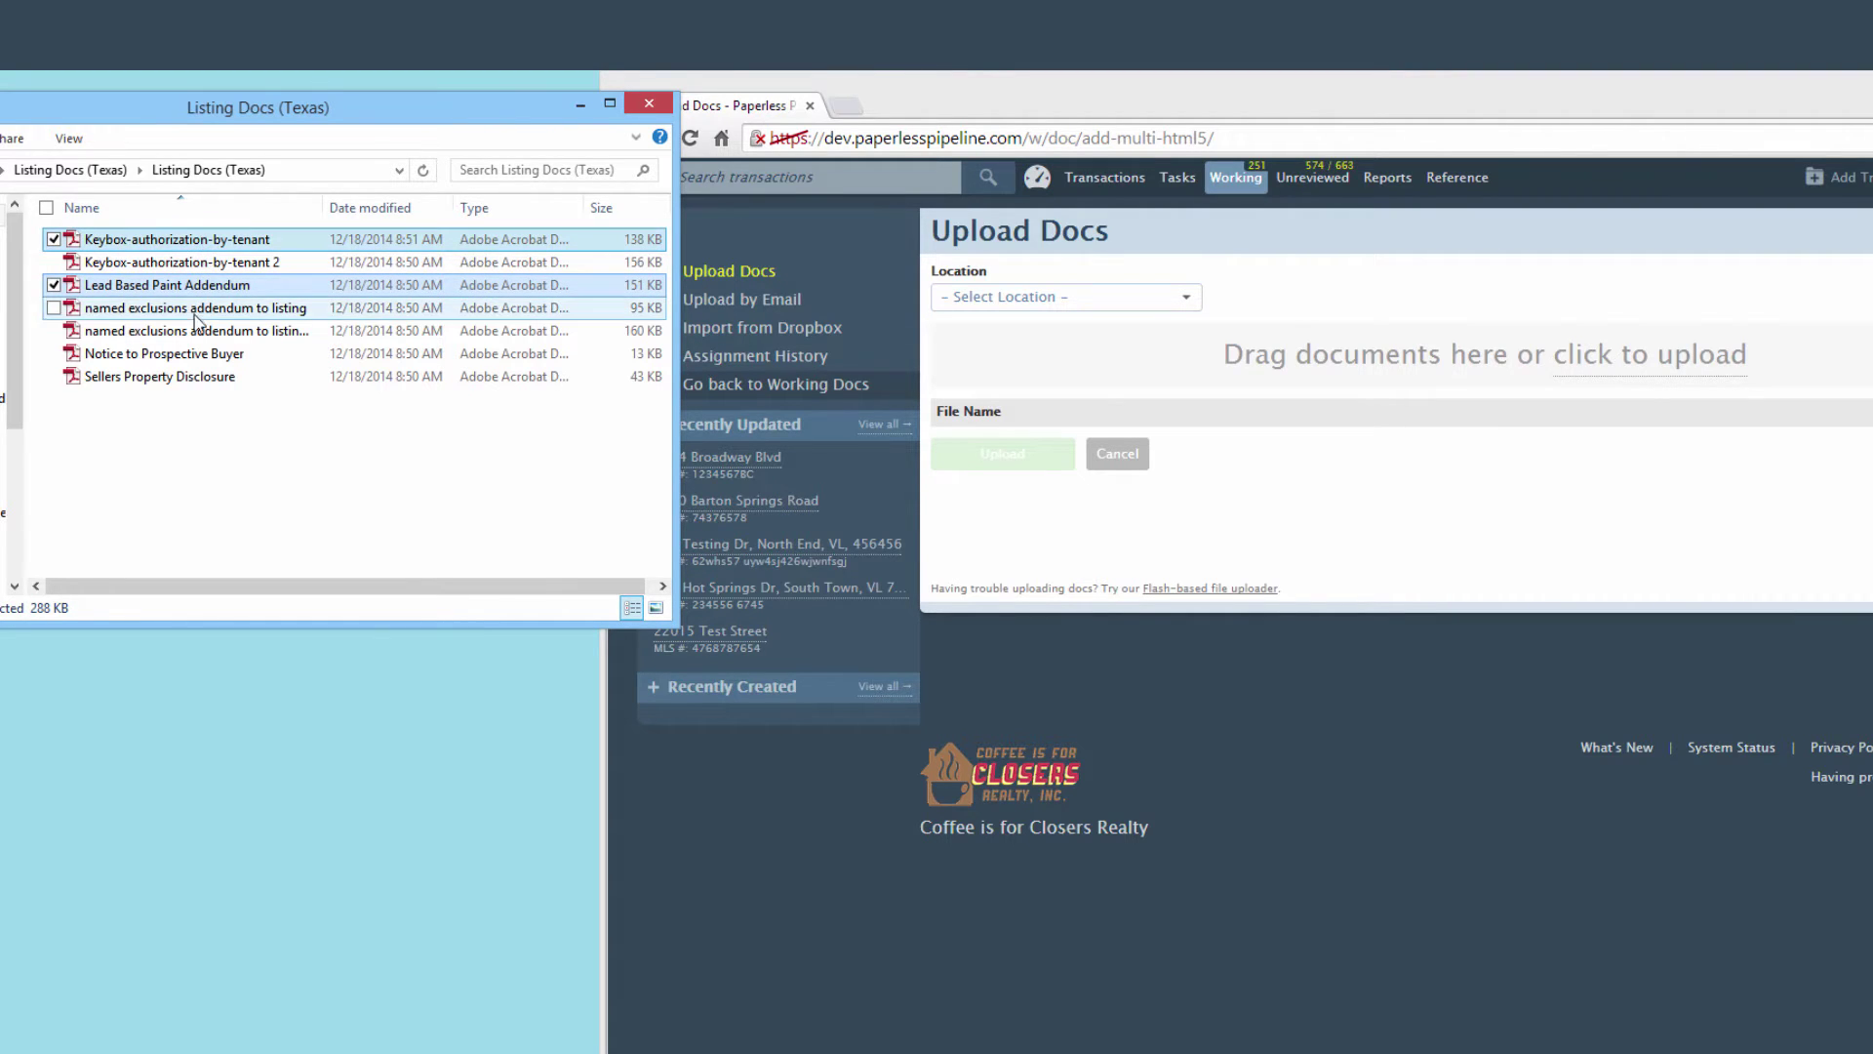
ctrl+click(191, 357)
drag(191, 363, 1436, 374)
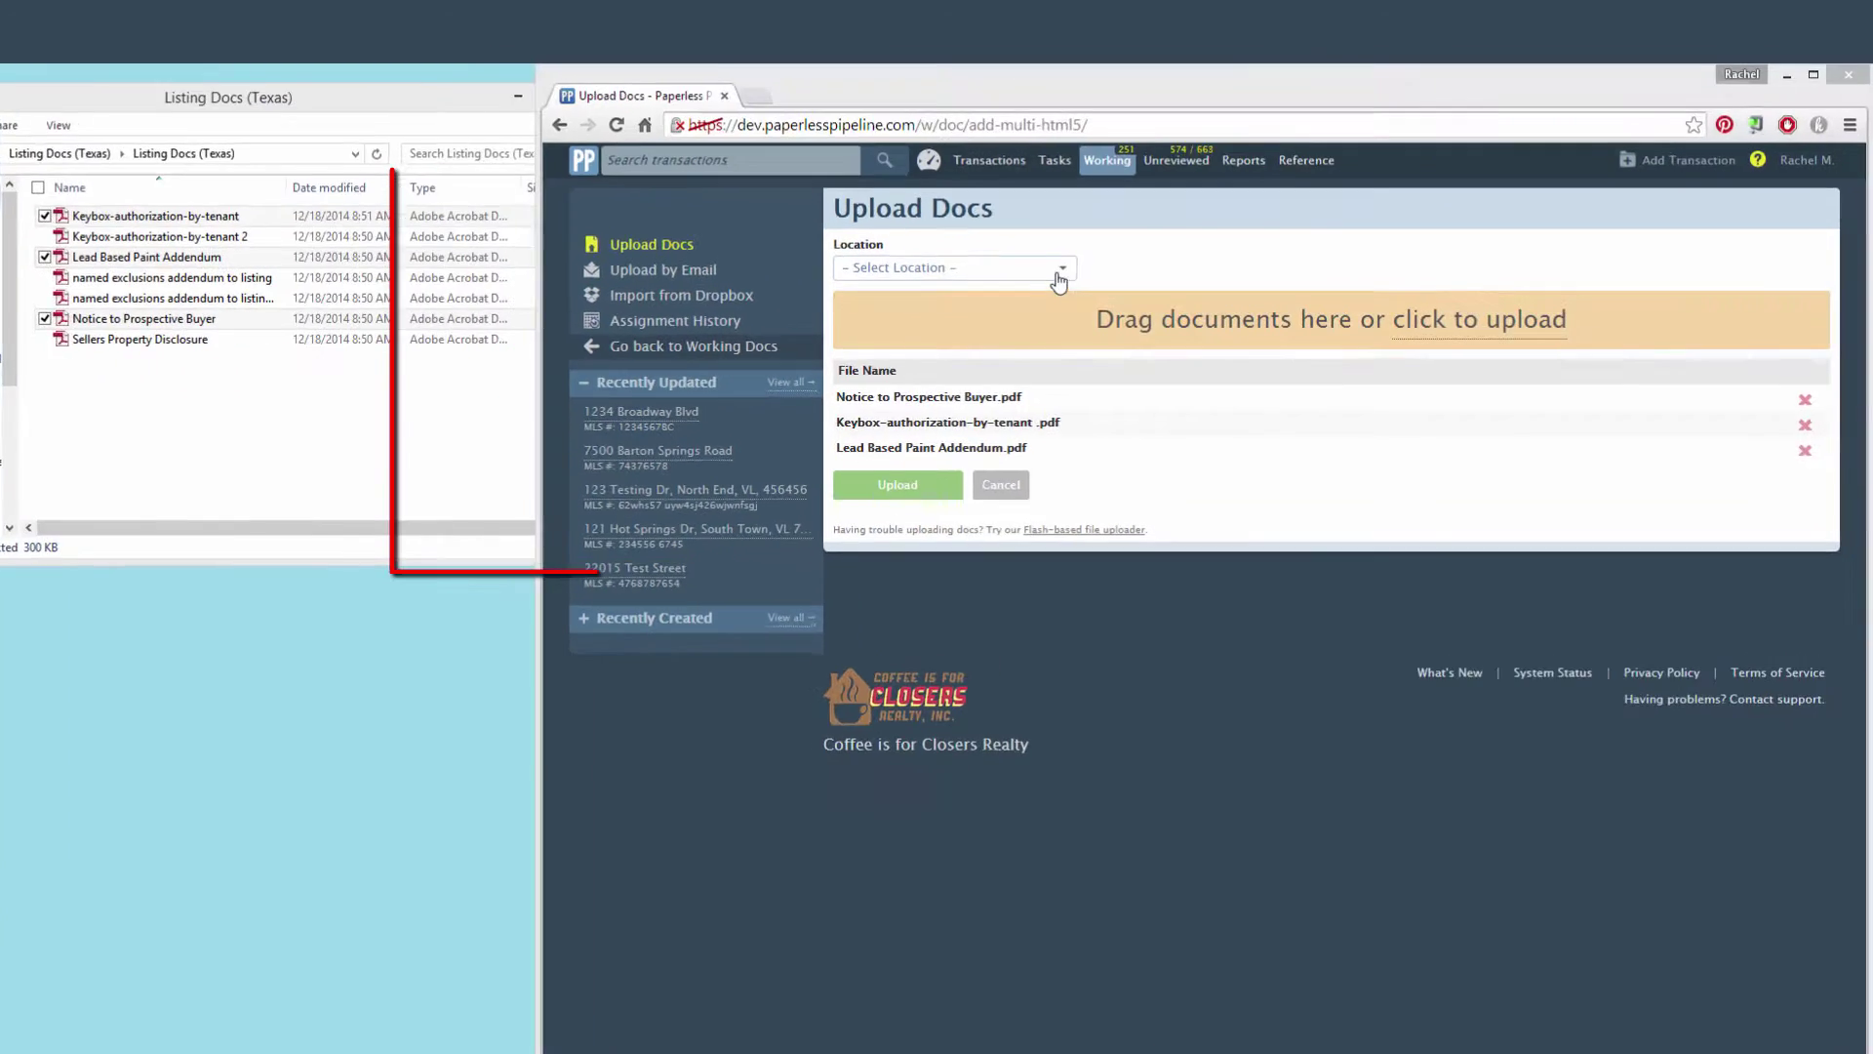
Upload the three queued PDFs with location Dallas, TX
click(1184, 299)
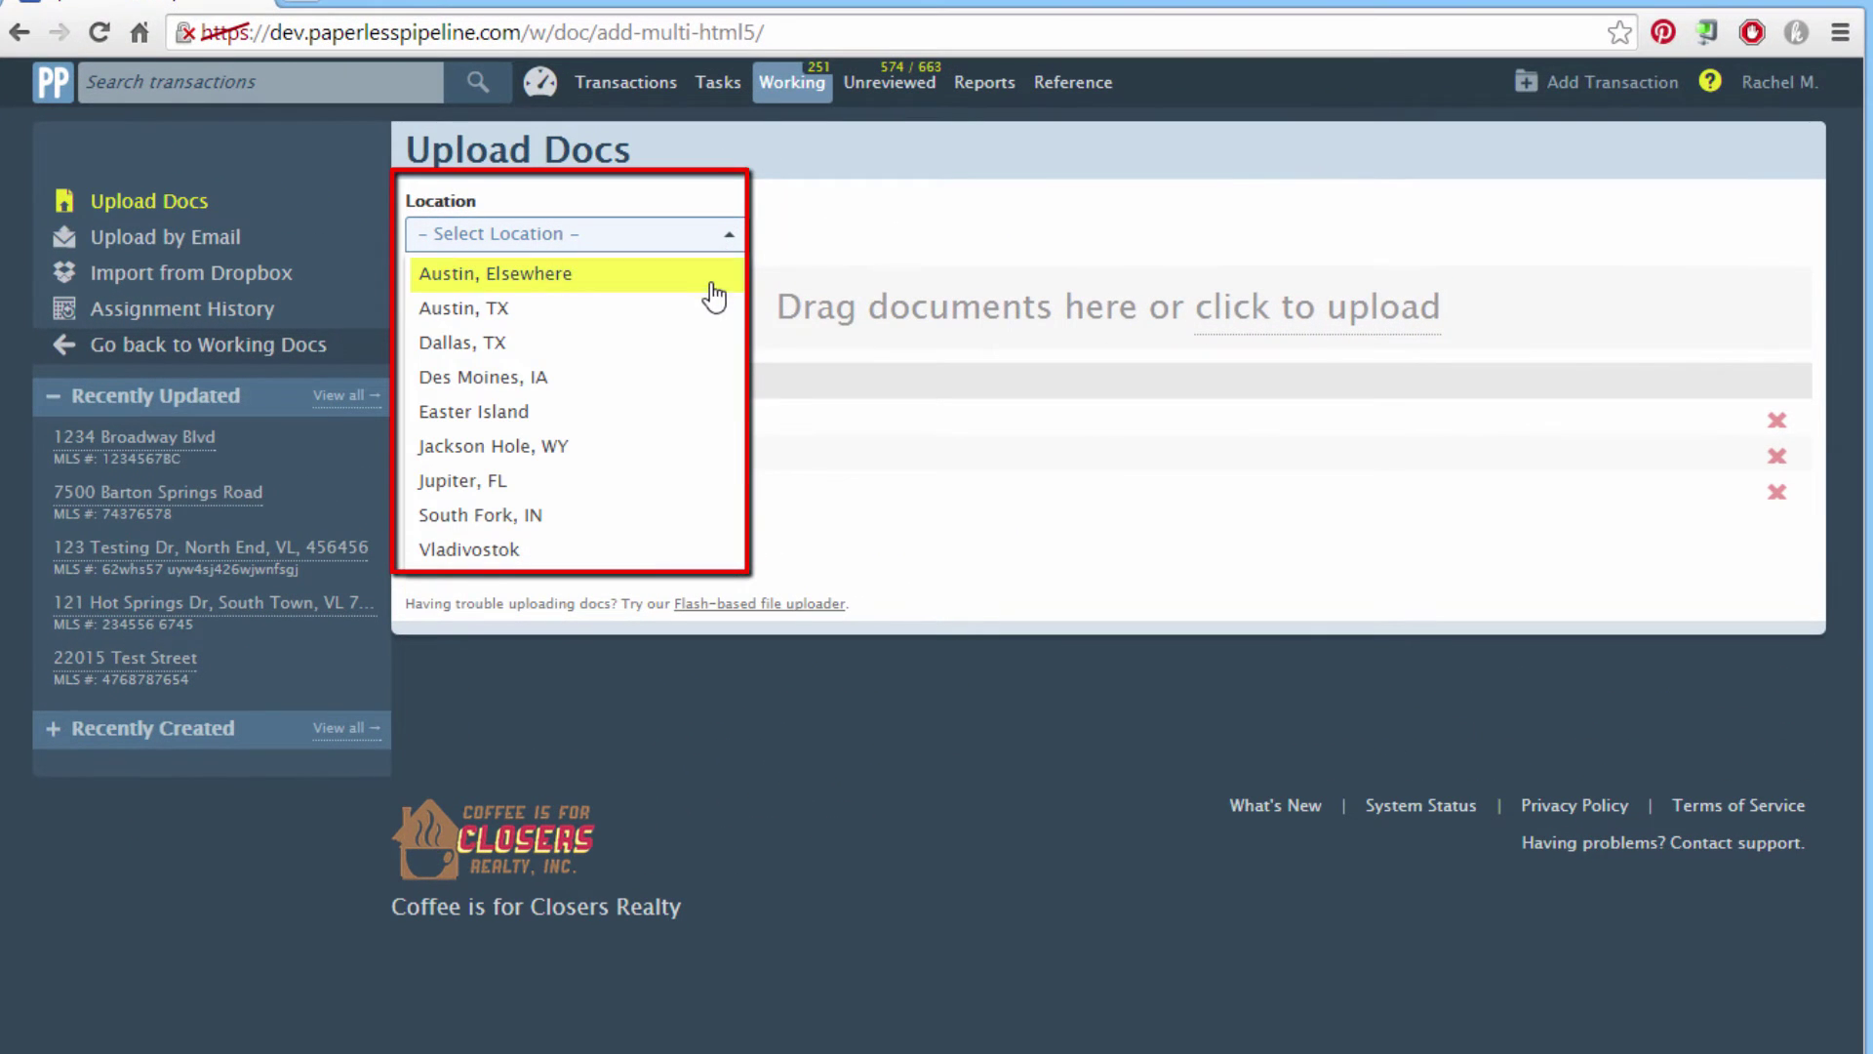
click(698, 347)
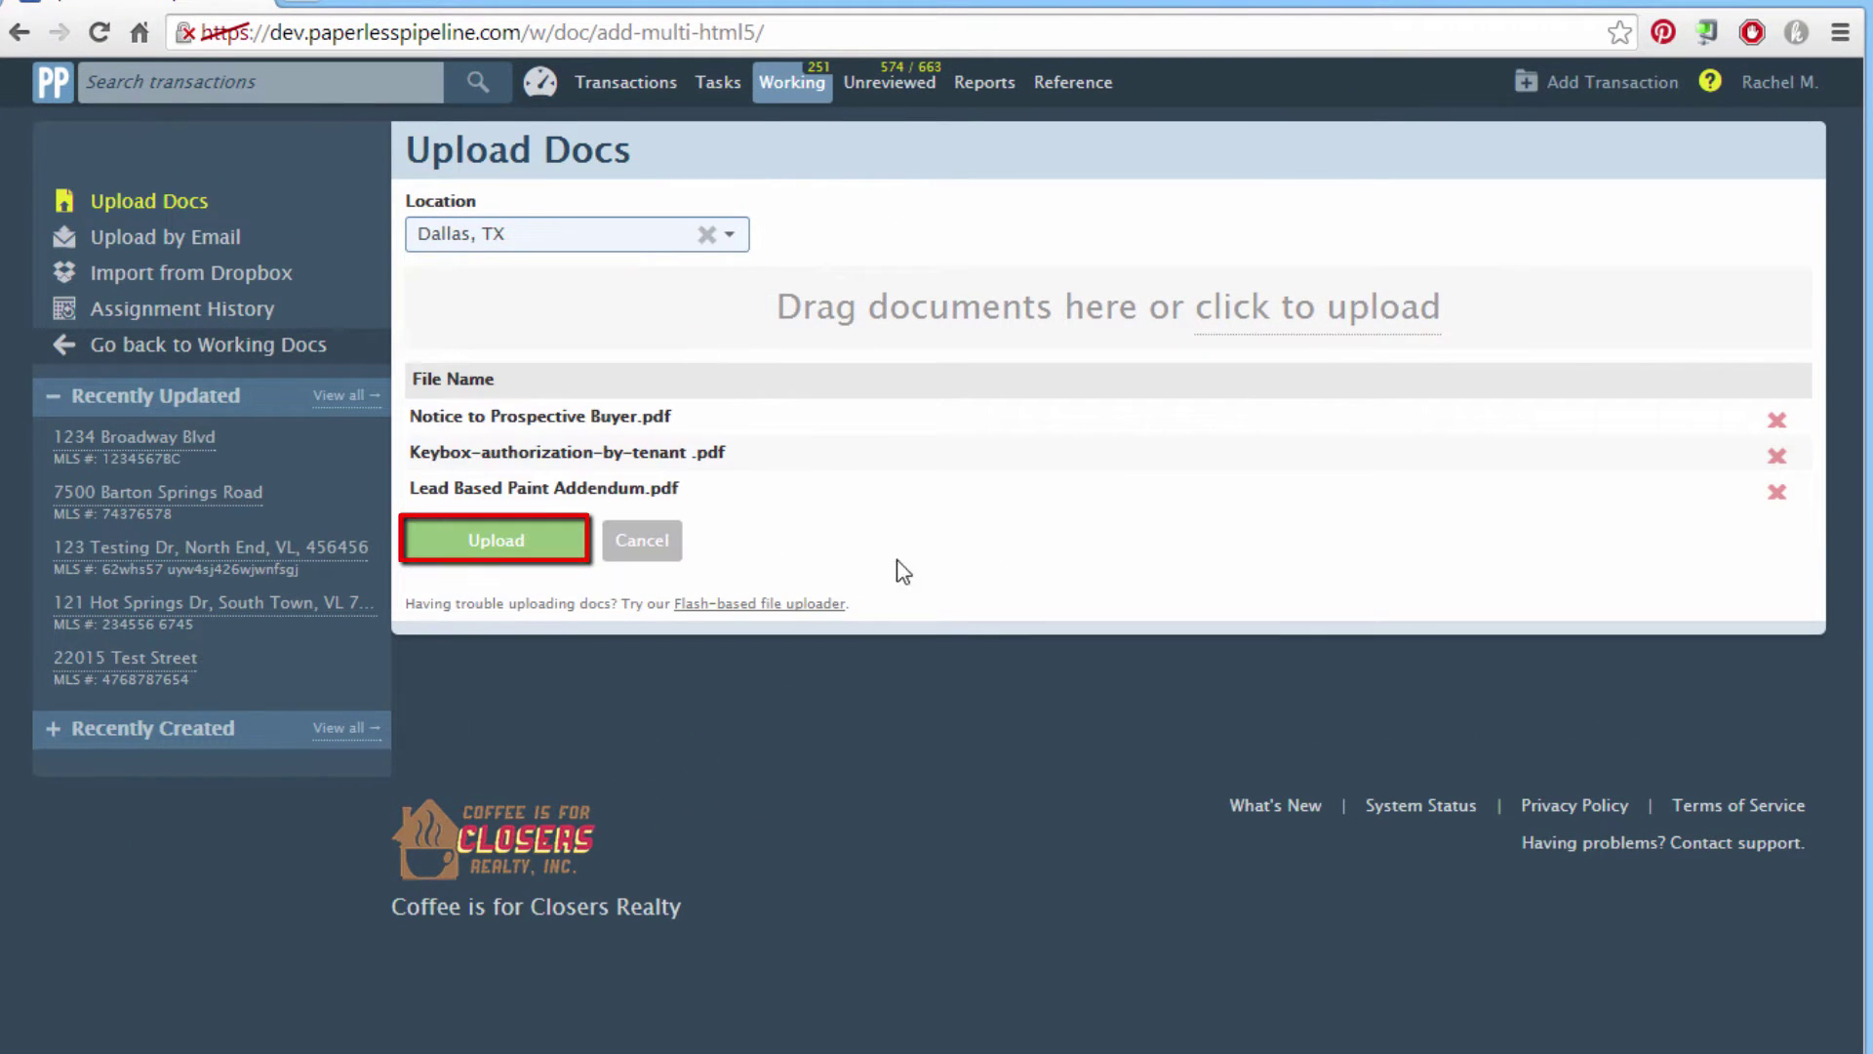
click(509, 556)
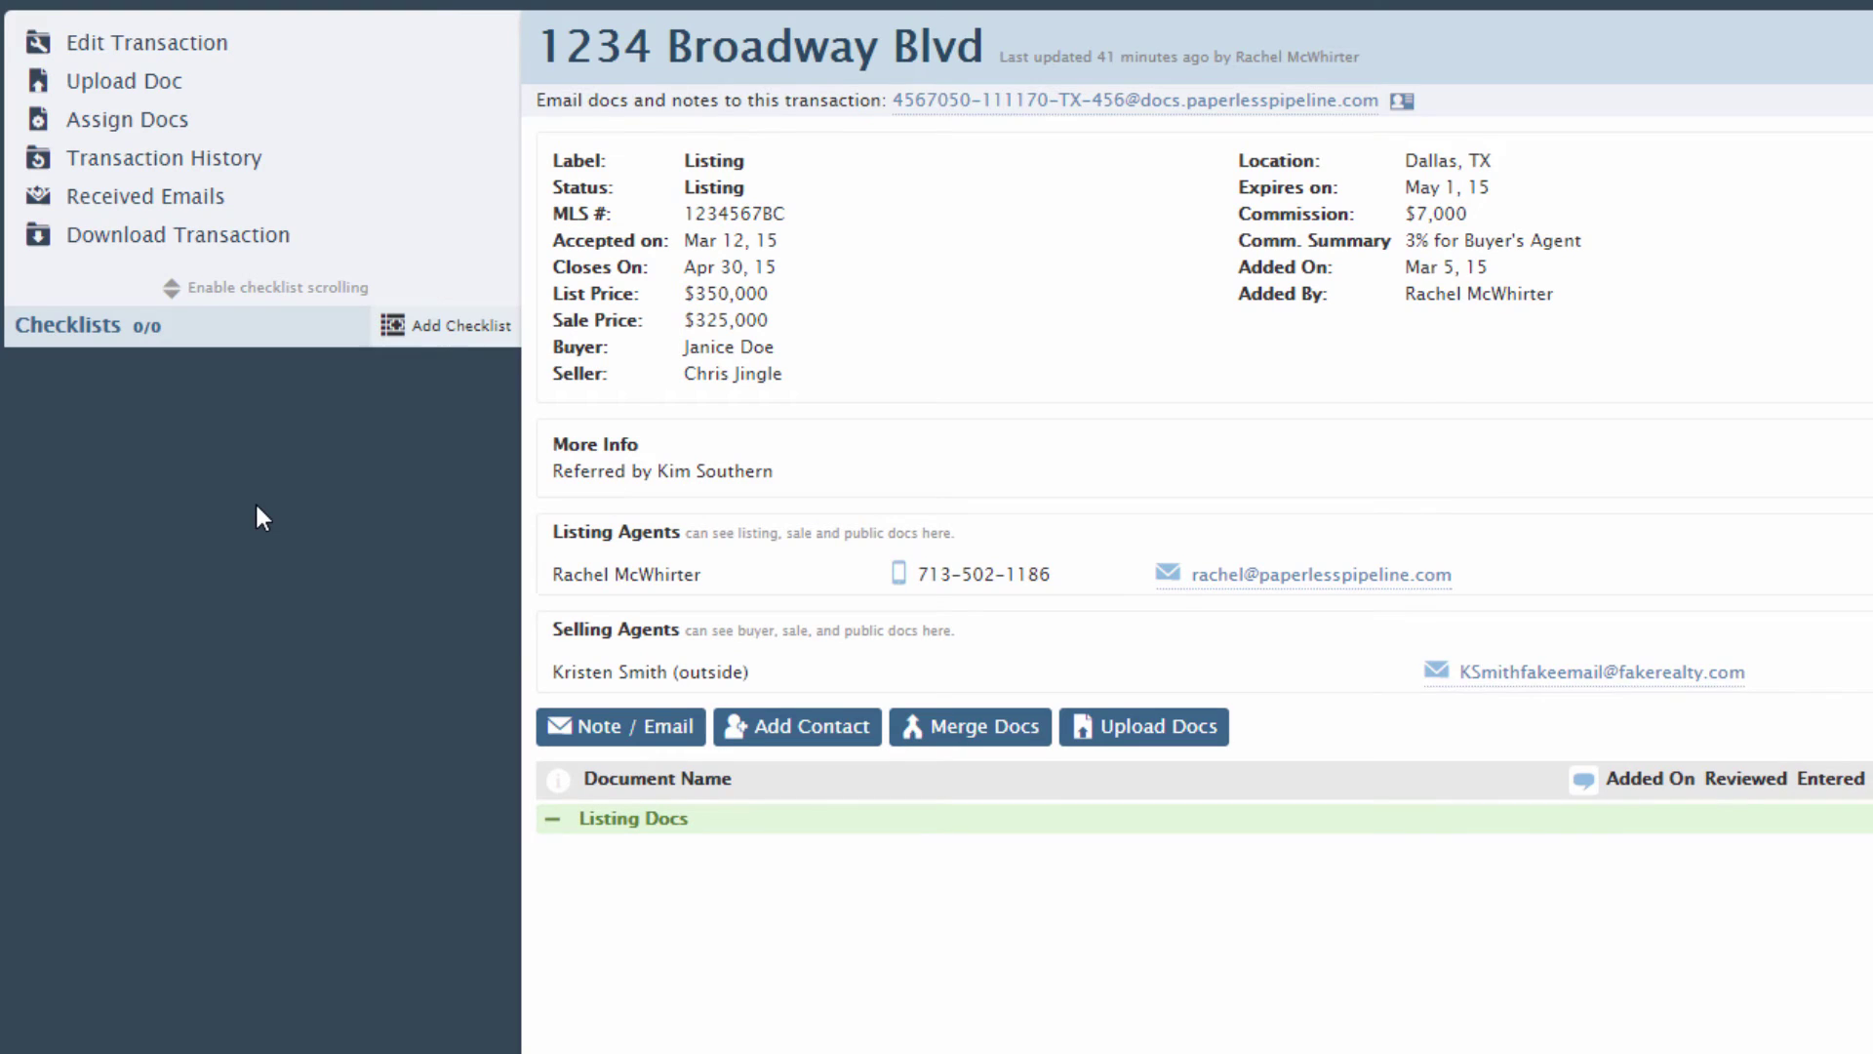
Pick four PDFs, including Sellers Property Disclosure, to upload to 1234 Broadway Blvd
click(126, 84)
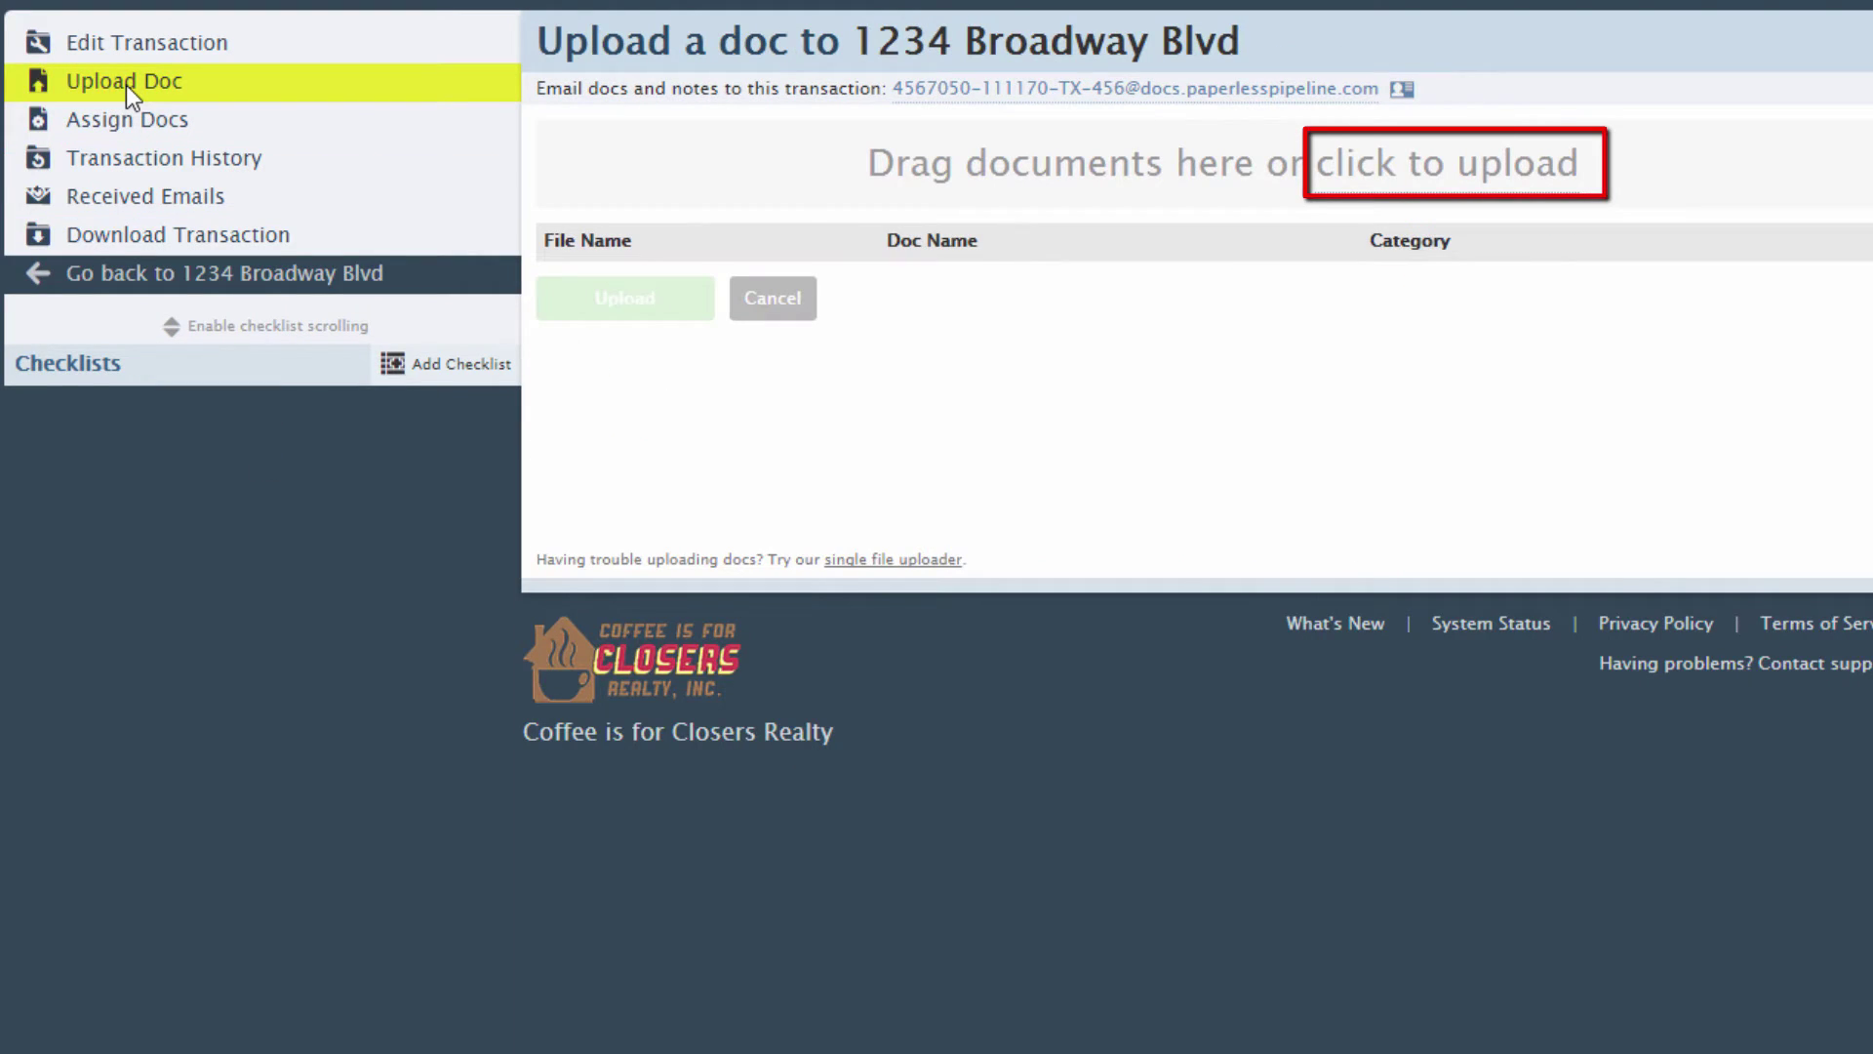
click(1372, 180)
ctrl+click(0, 55)
ctrl+click(0, 118)
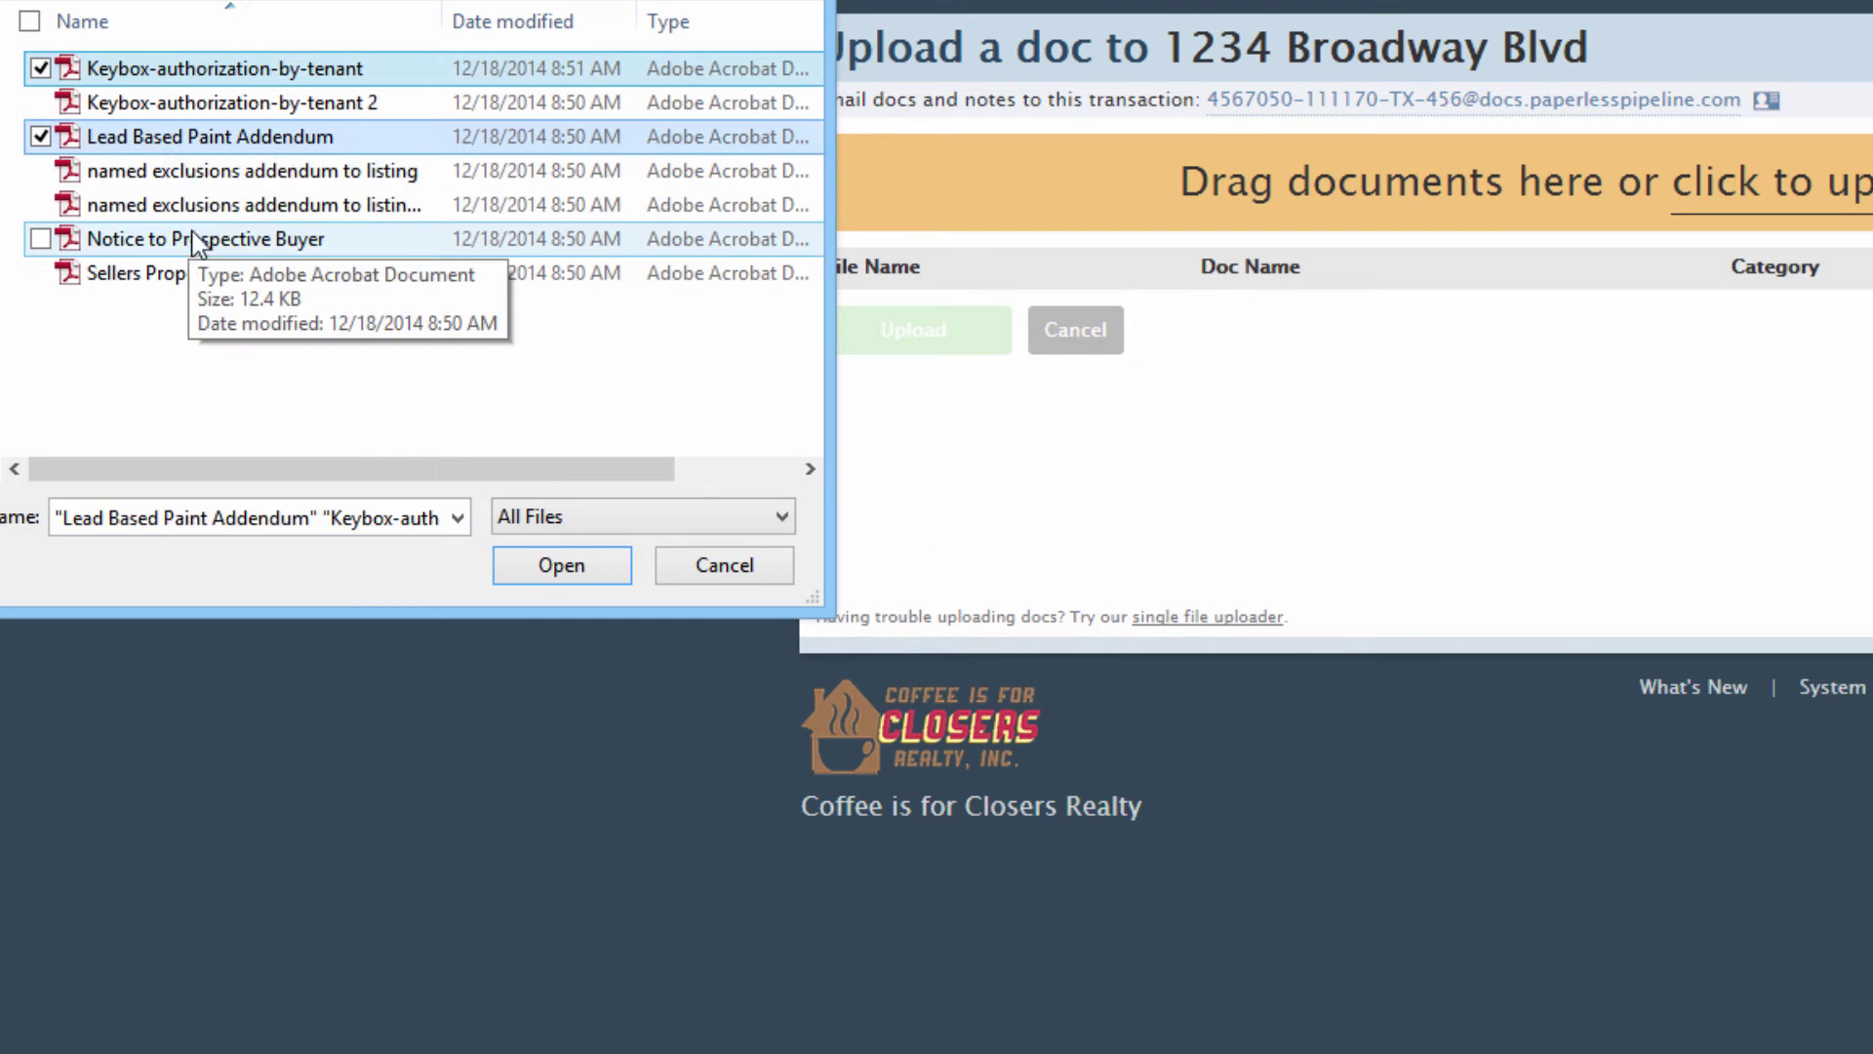
ctrl+click(0, 180)
ctrl+click(0, 243)
key(Return)
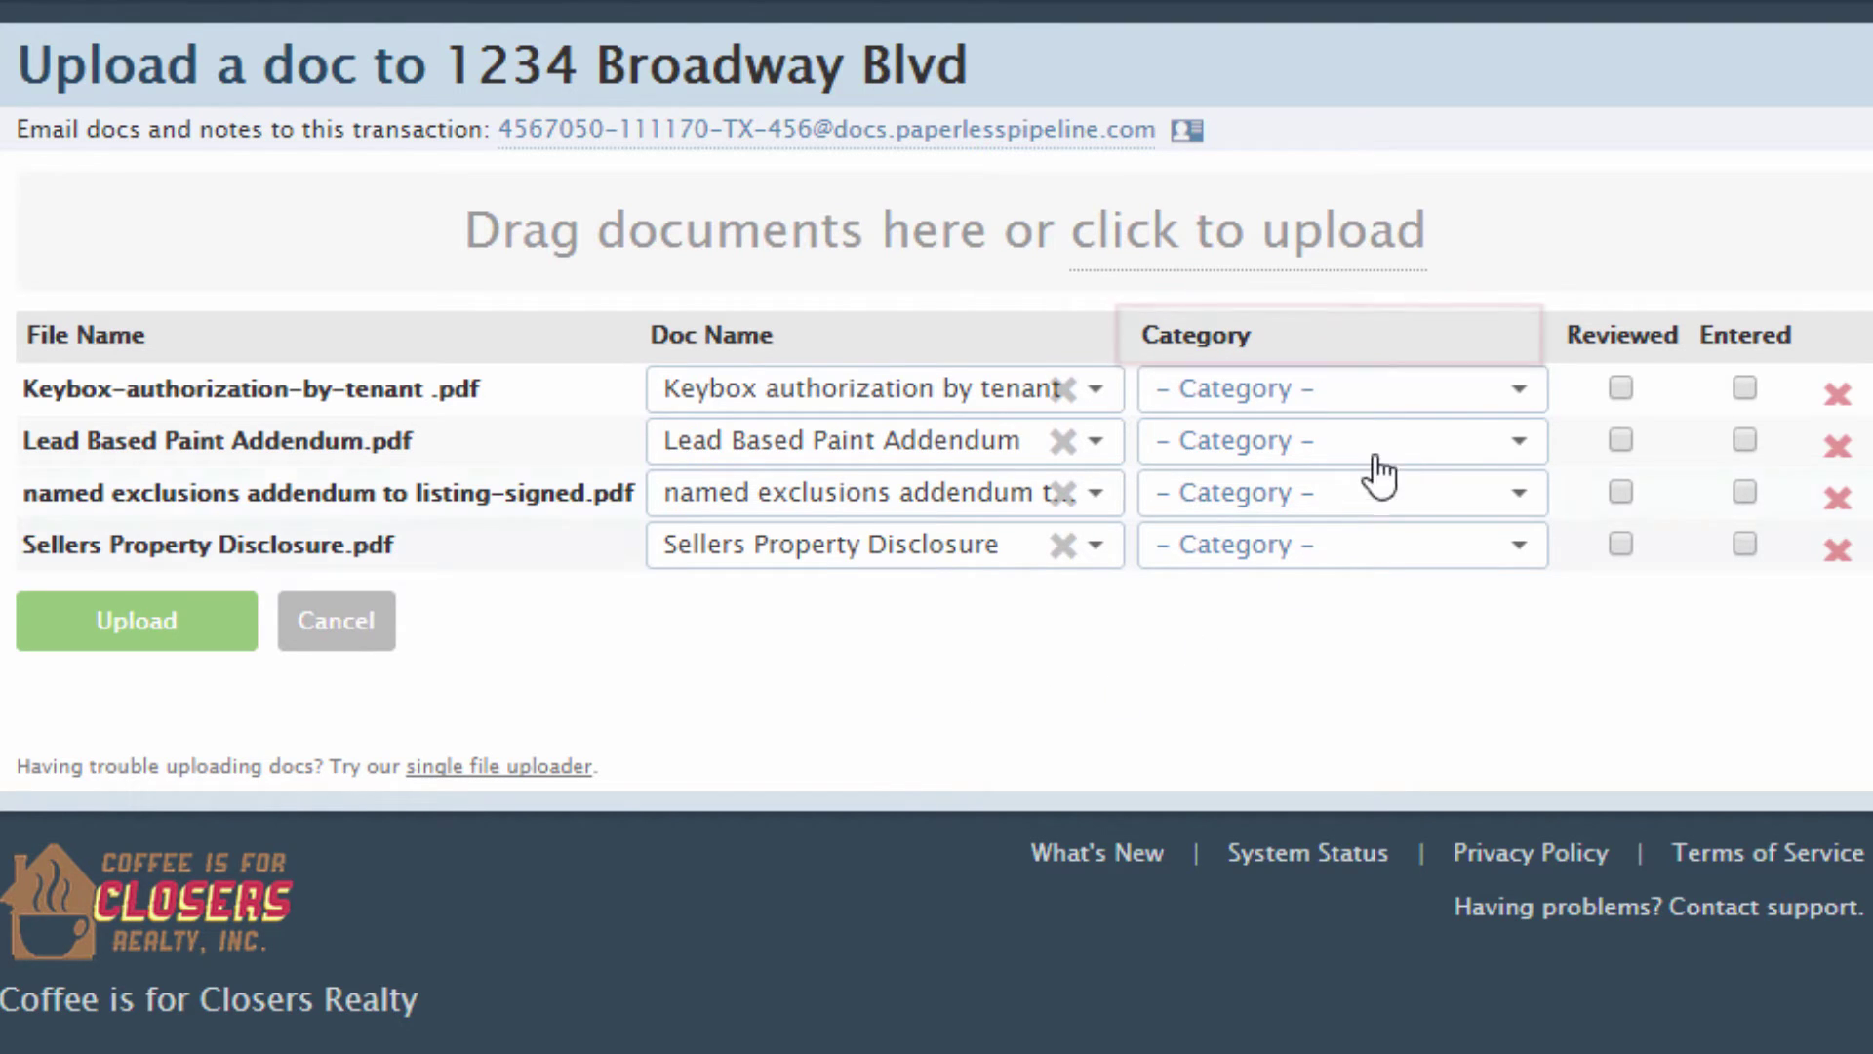
Give all four queued documents the Listing category and upload them to the transaction
click(1494, 402)
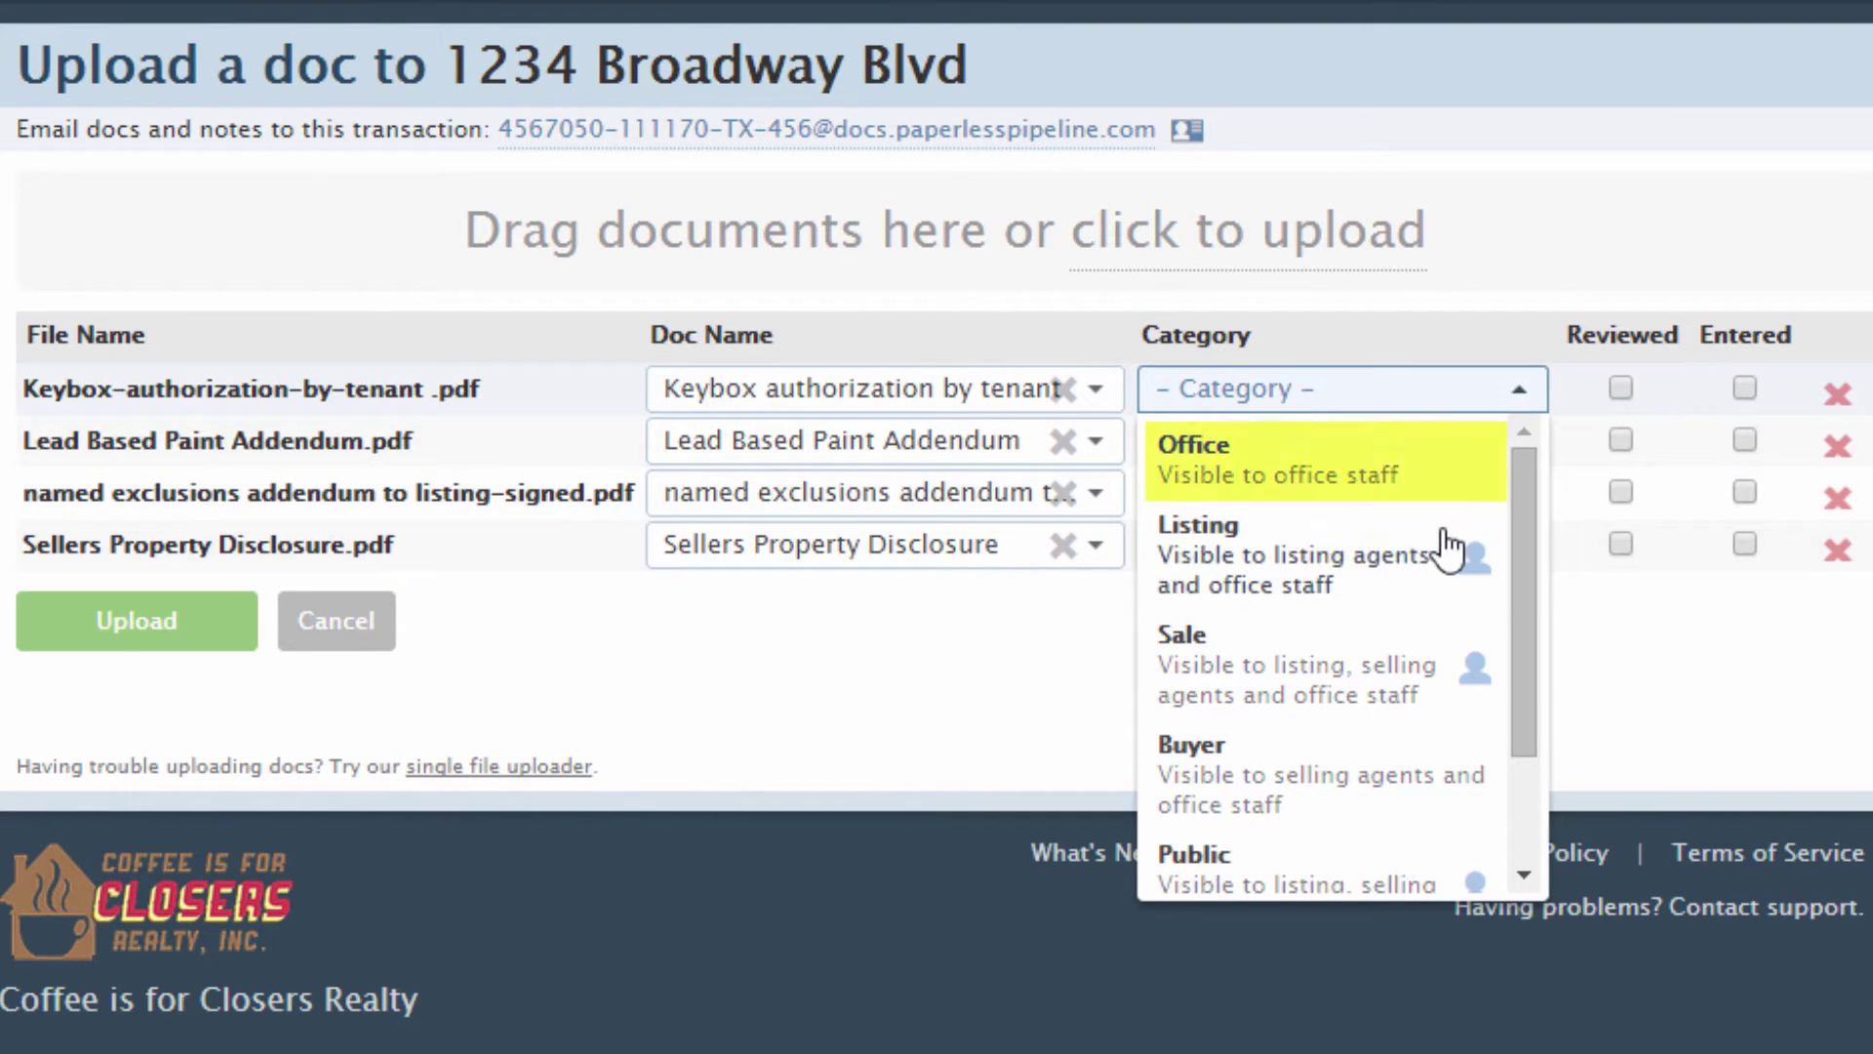
click(1463, 554)
click(1469, 442)
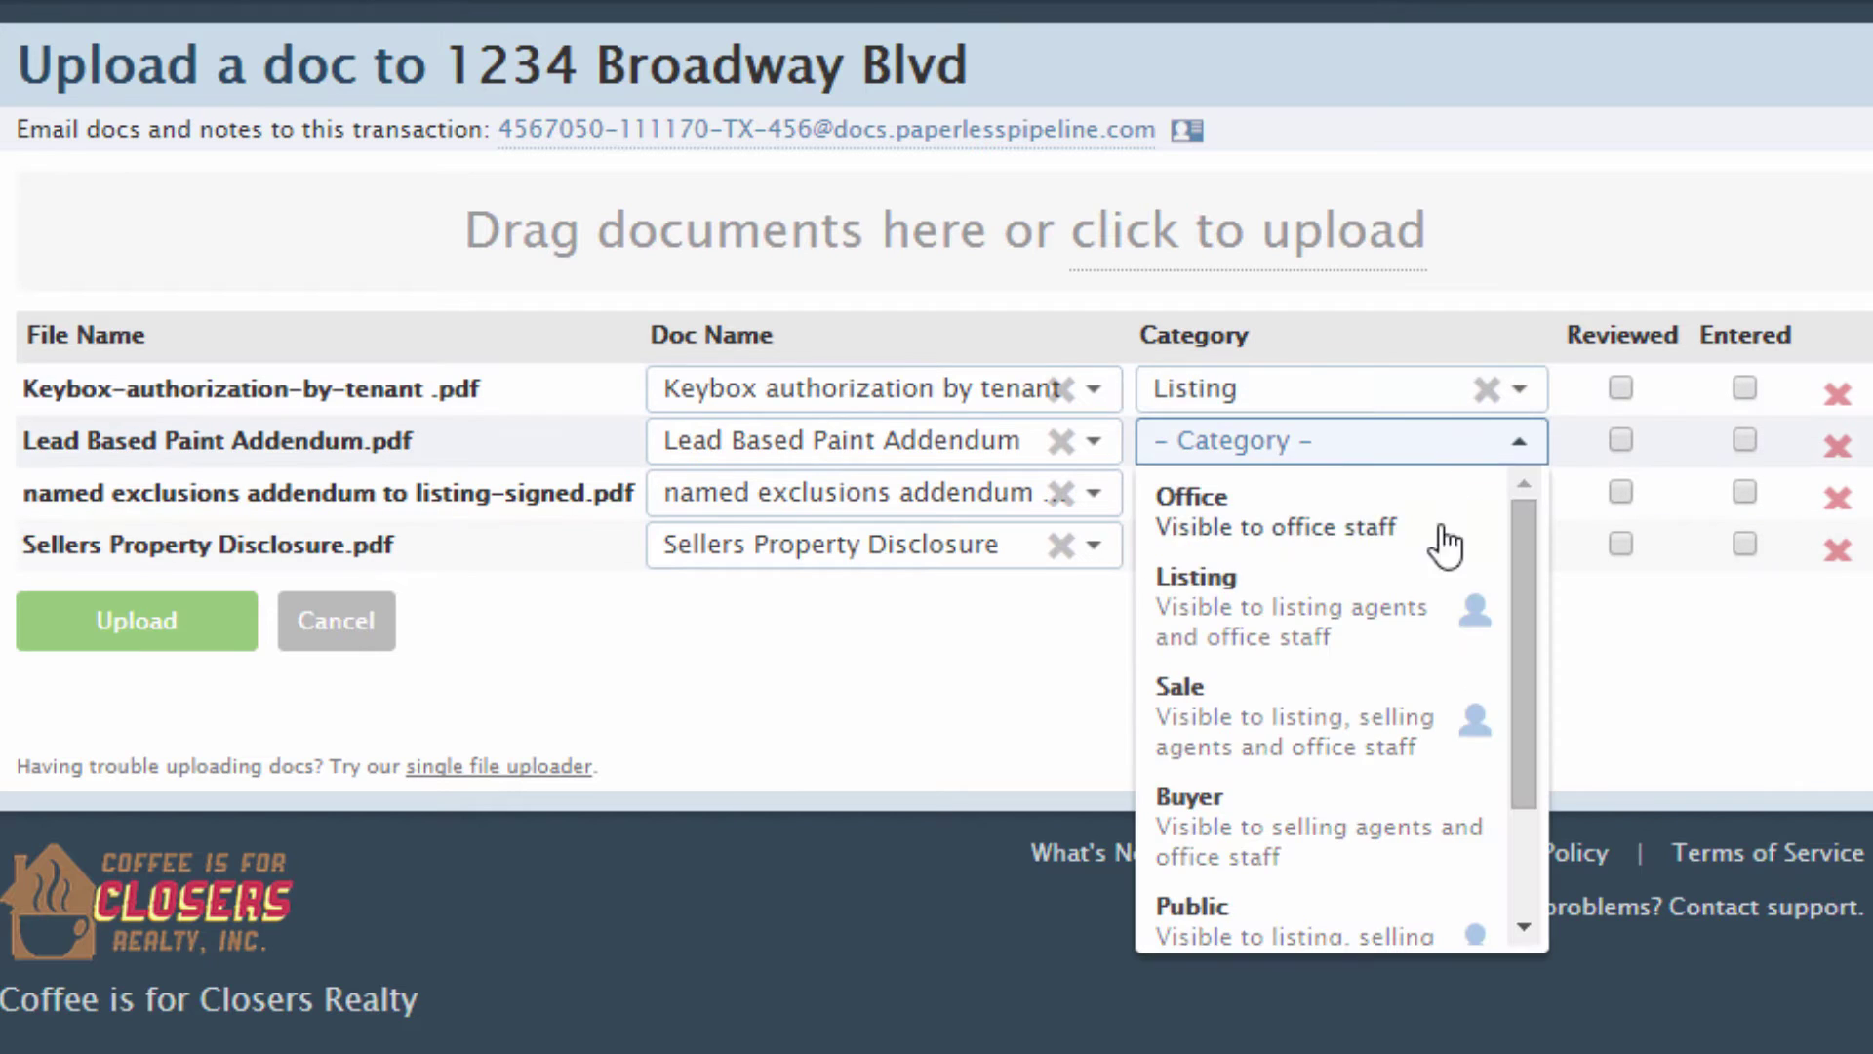
click(1420, 597)
click(1409, 502)
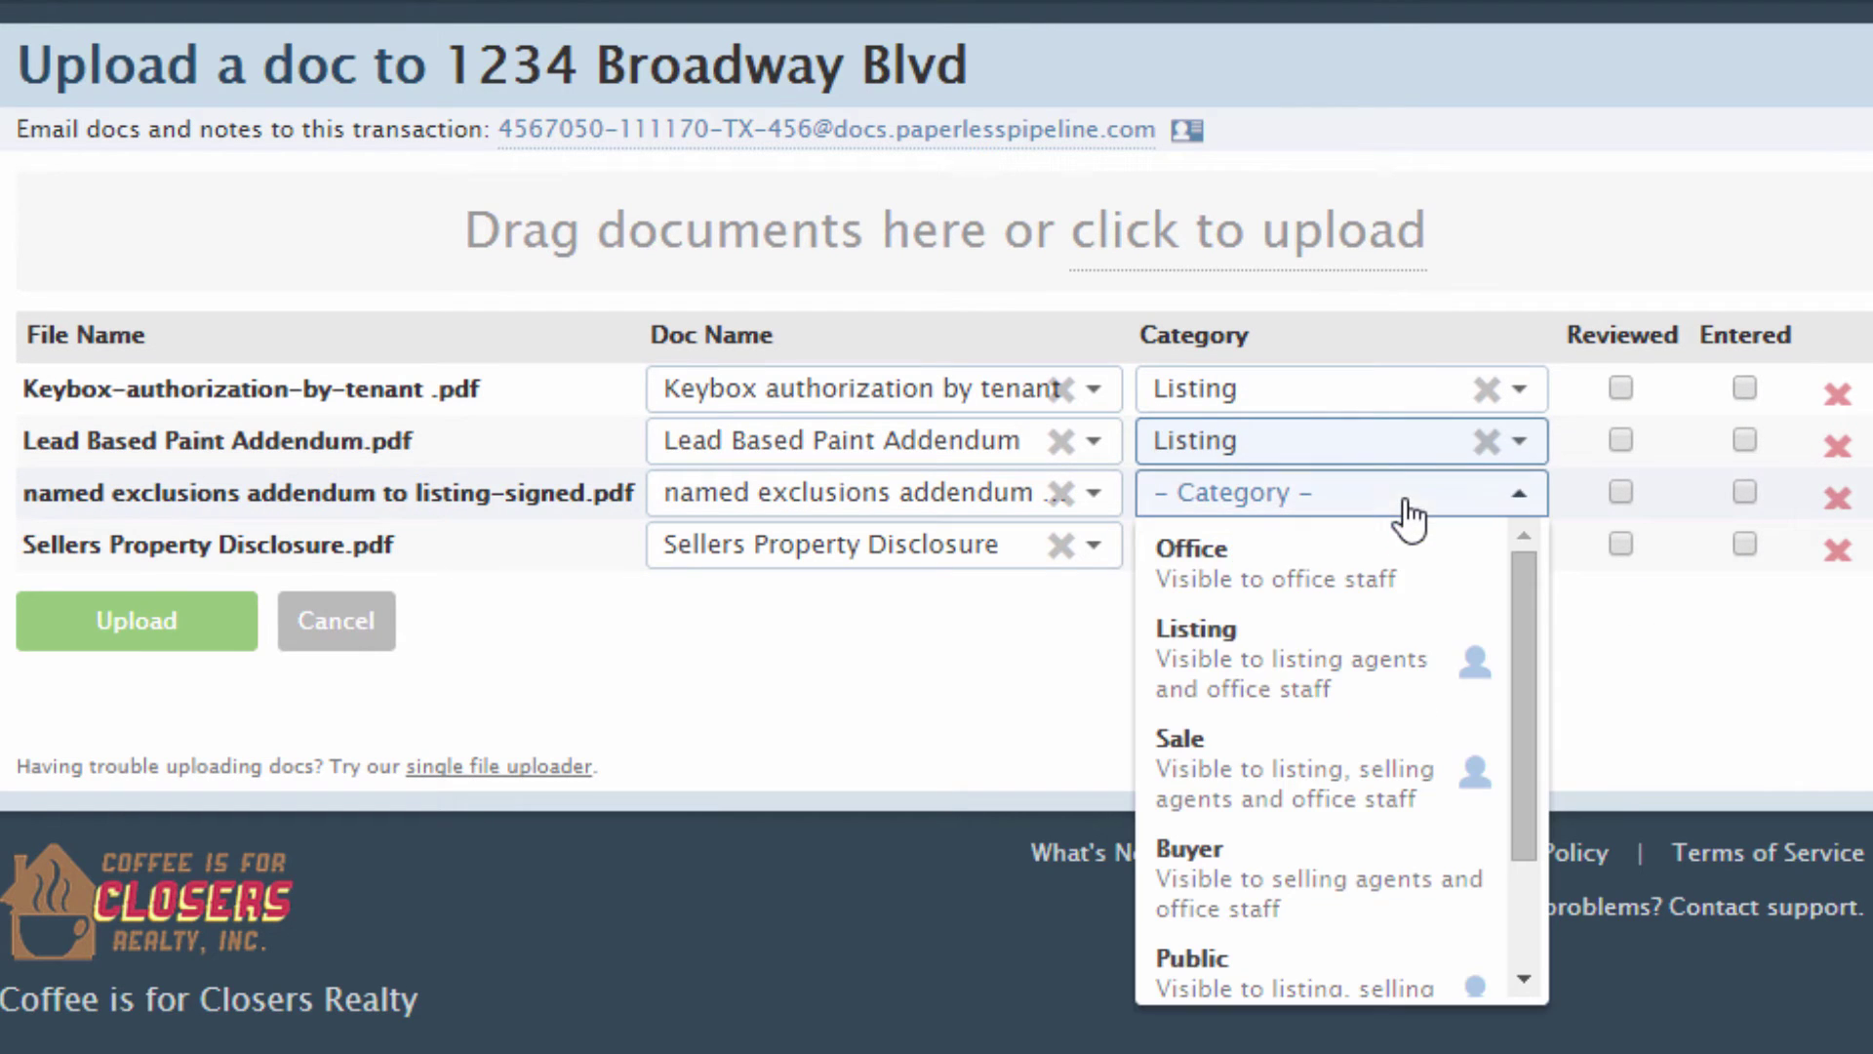
click(1385, 639)
click(1375, 558)
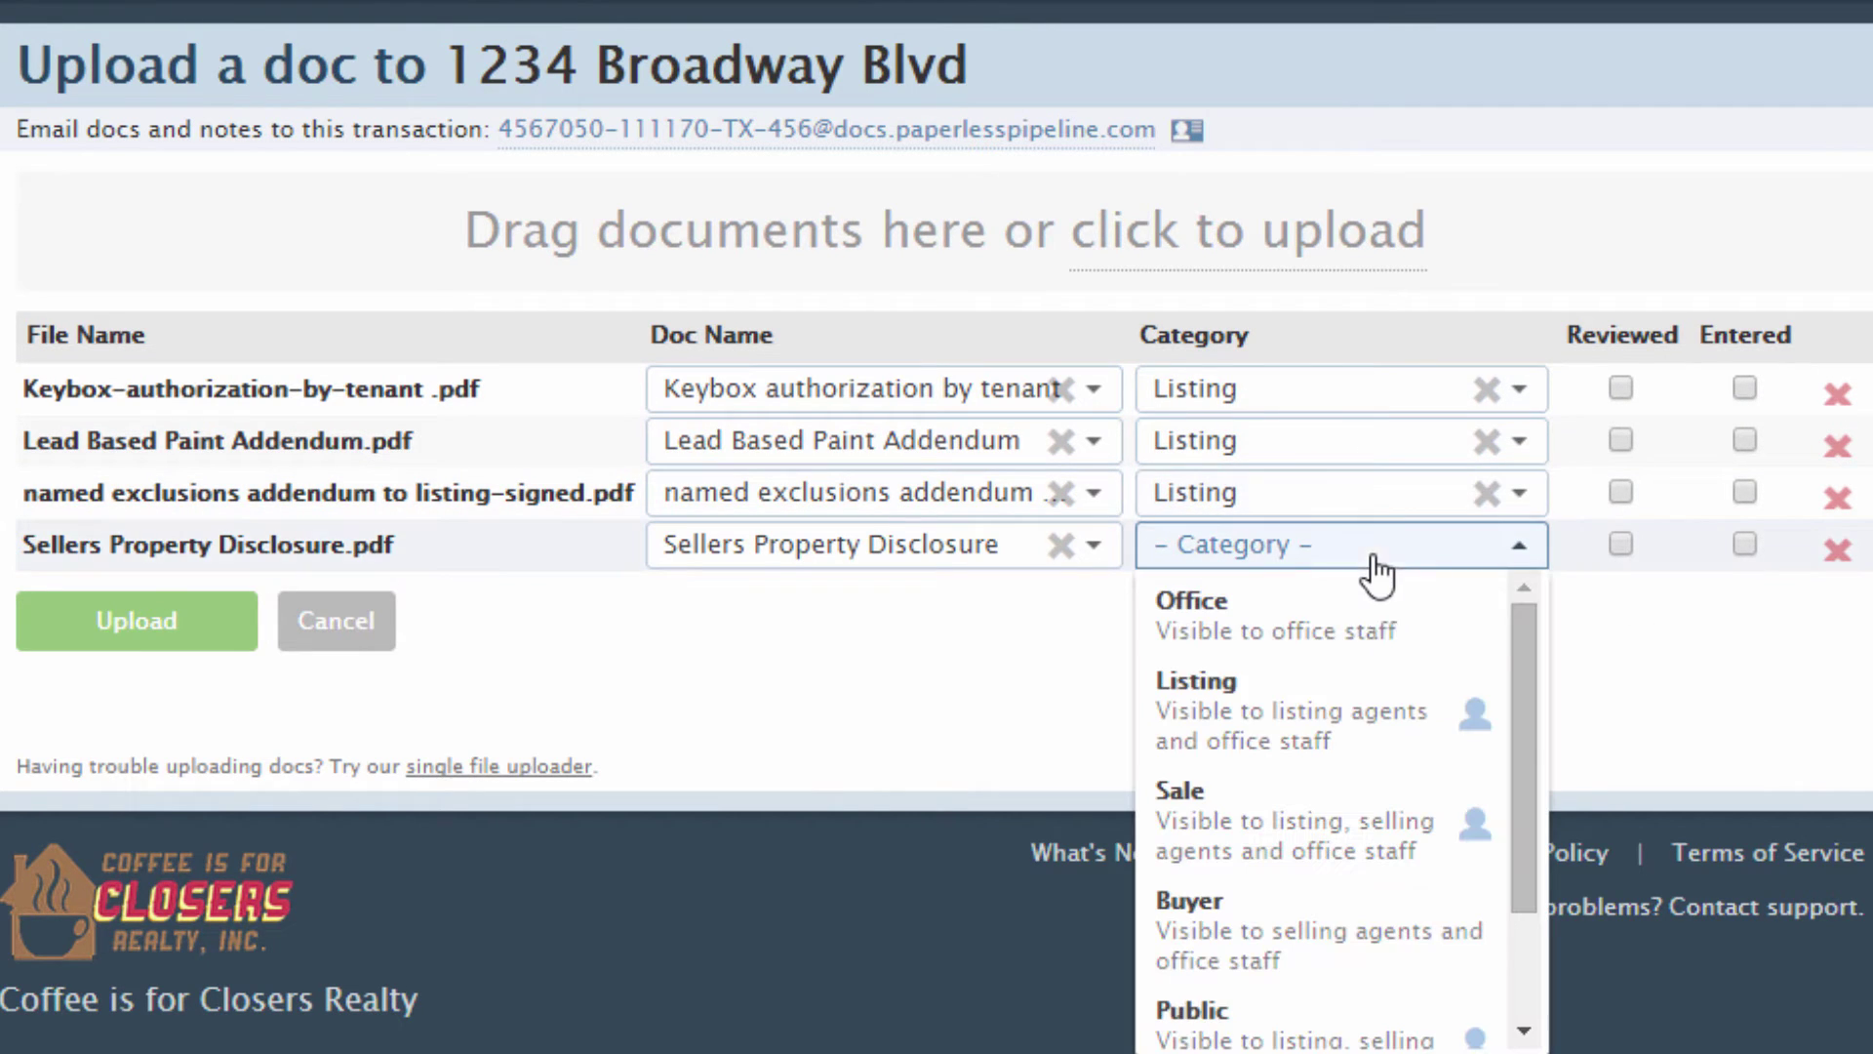
click(1364, 712)
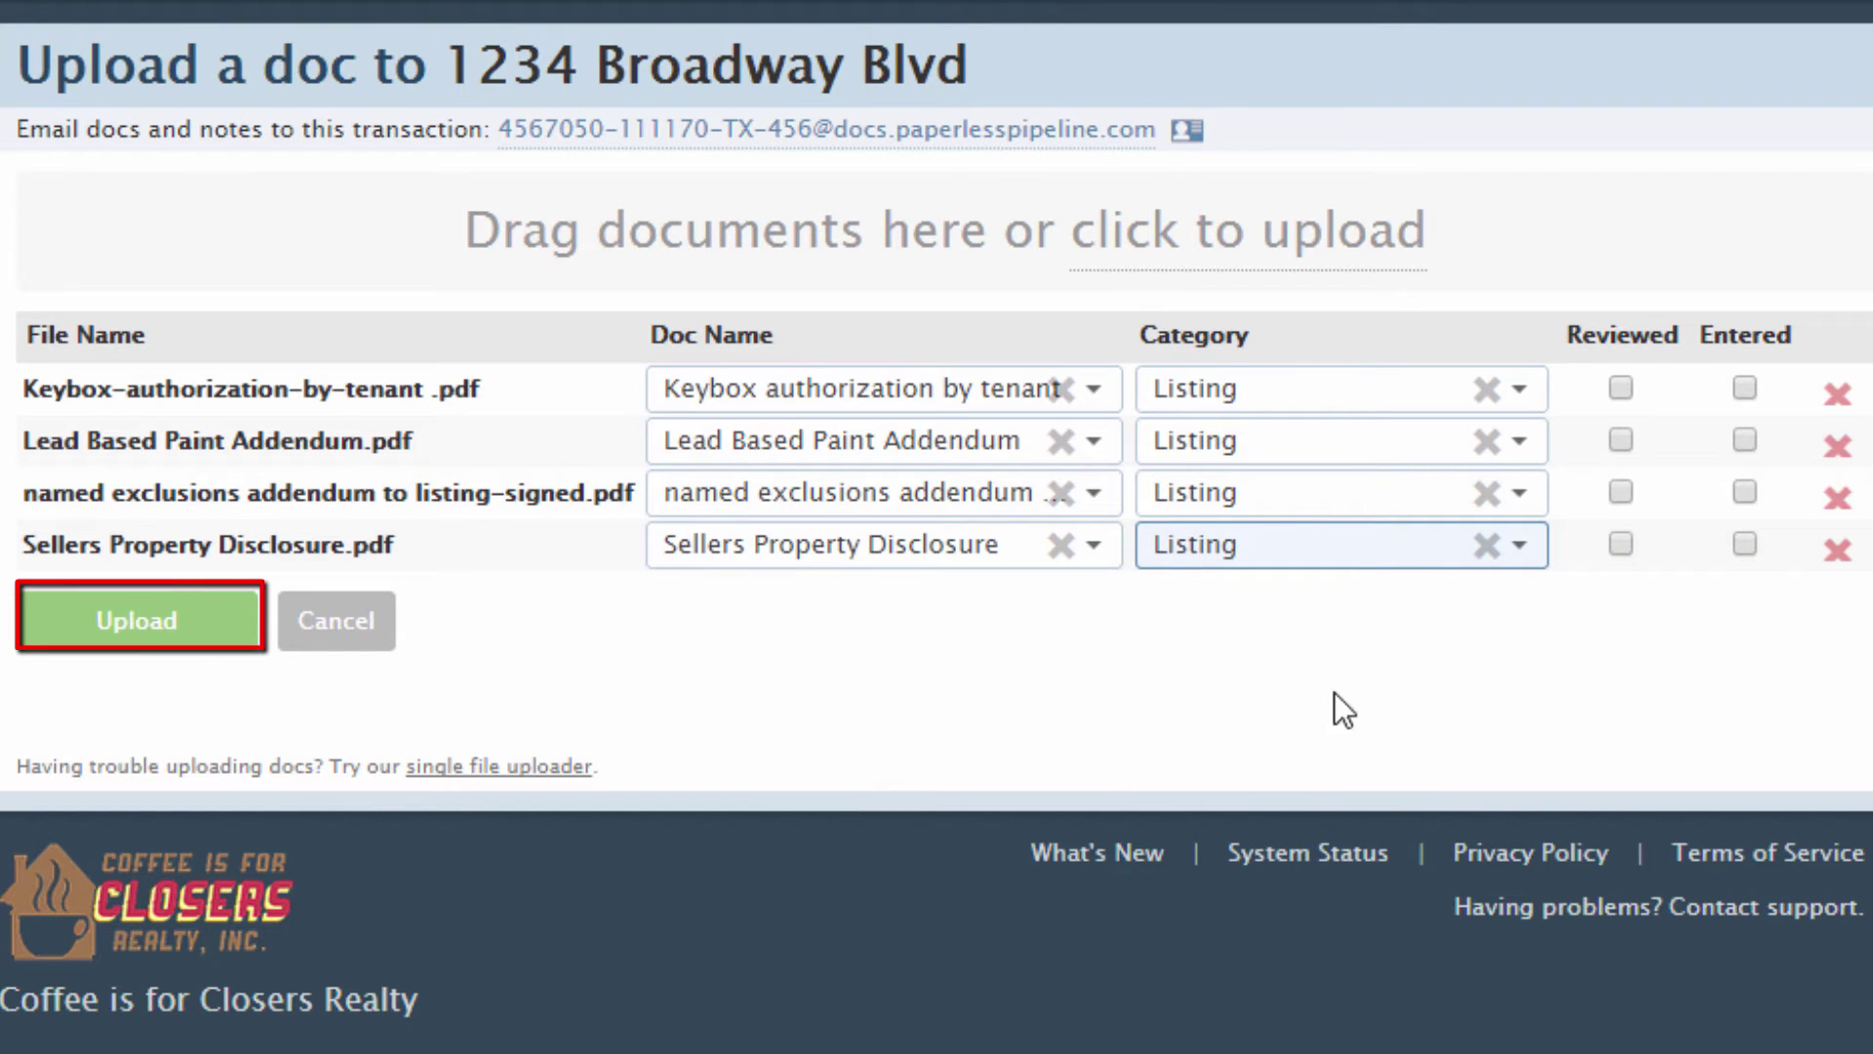
click(144, 635)
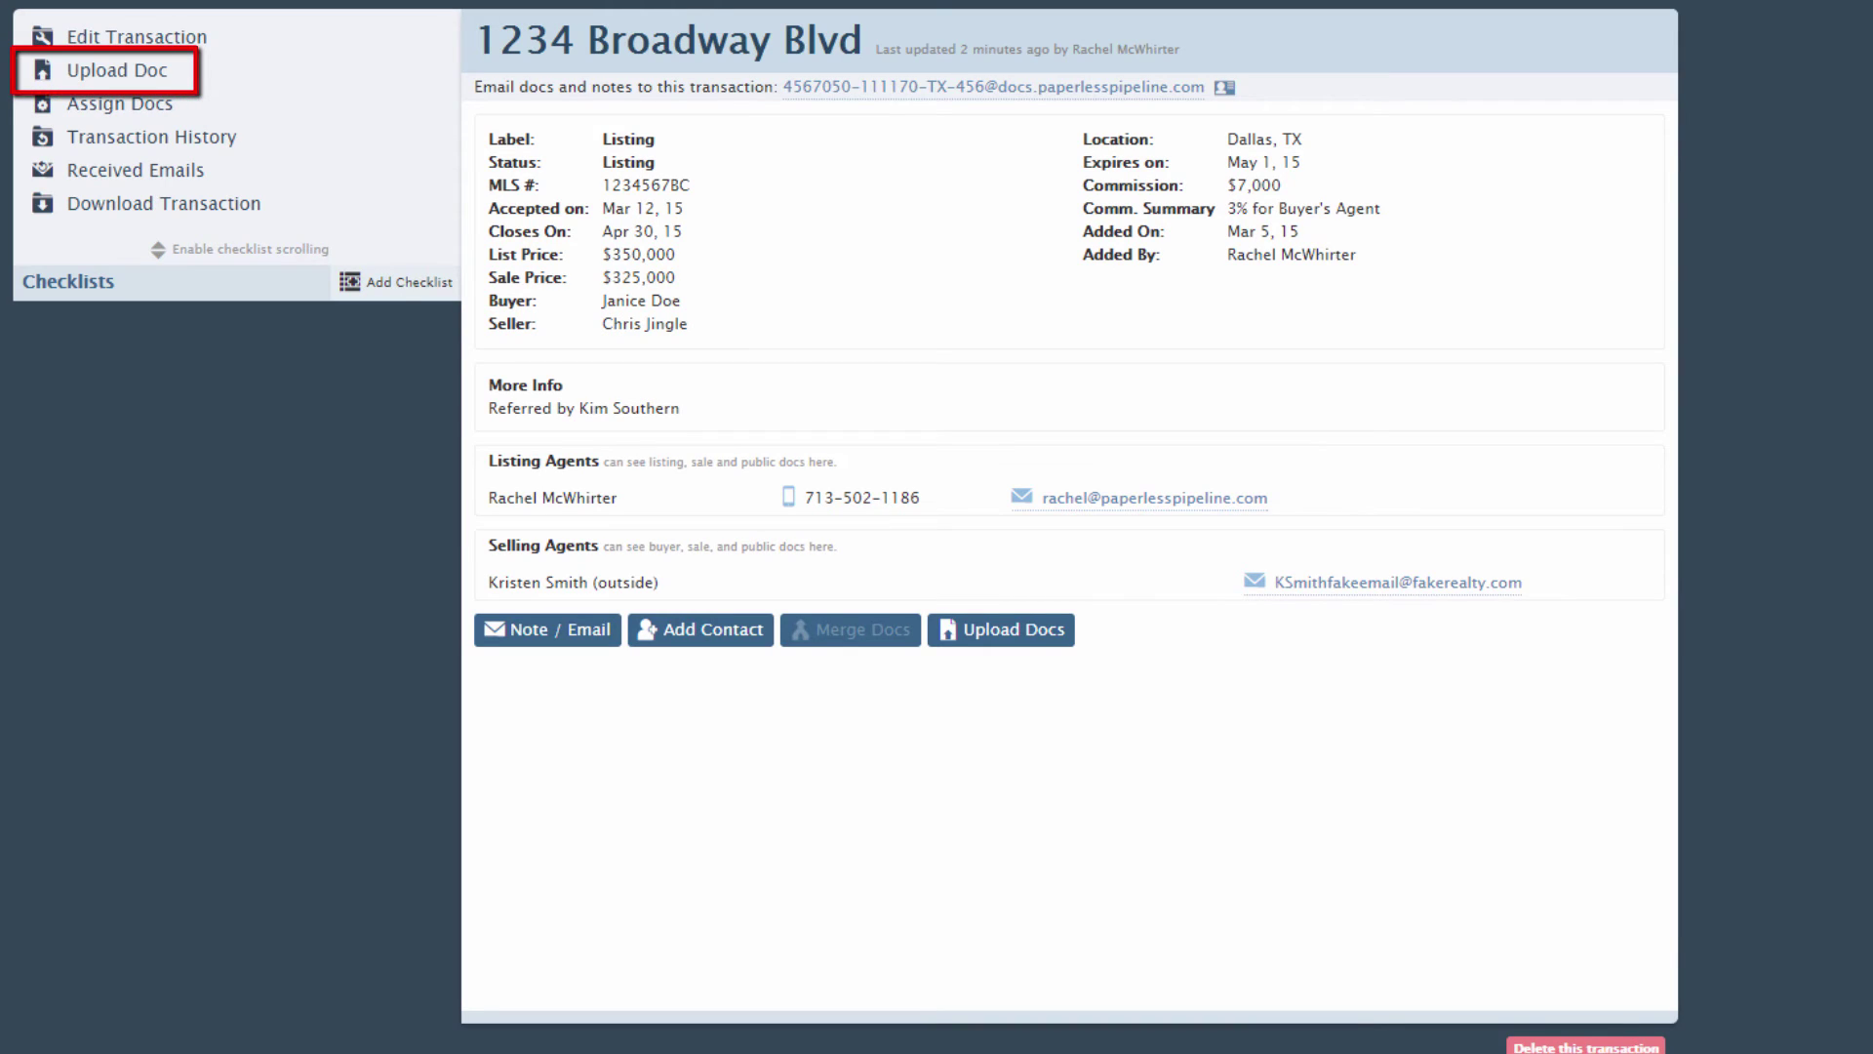
Queue Keybox-authorization-by-tenant, Lead Based Paint Addendum and the signed named exclusions addendum for 1234 Broadway Blvd
click(68, 73)
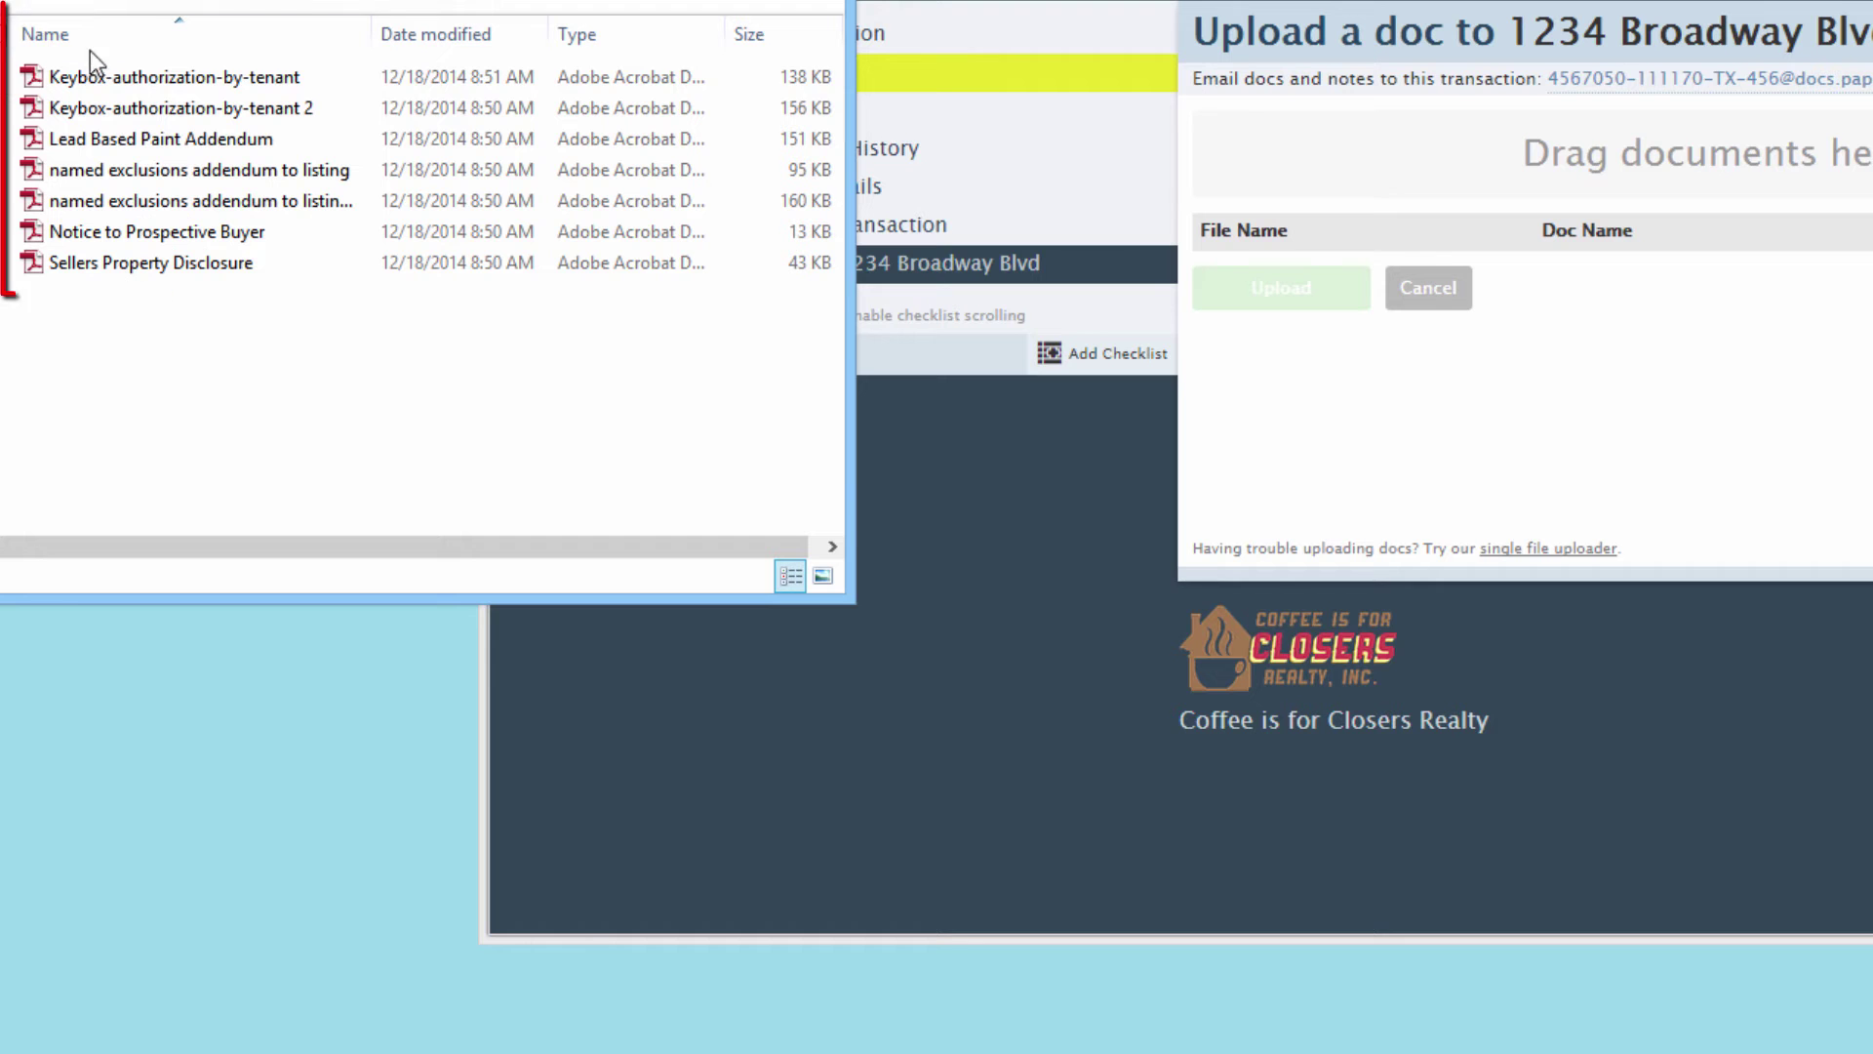
click(110, 80)
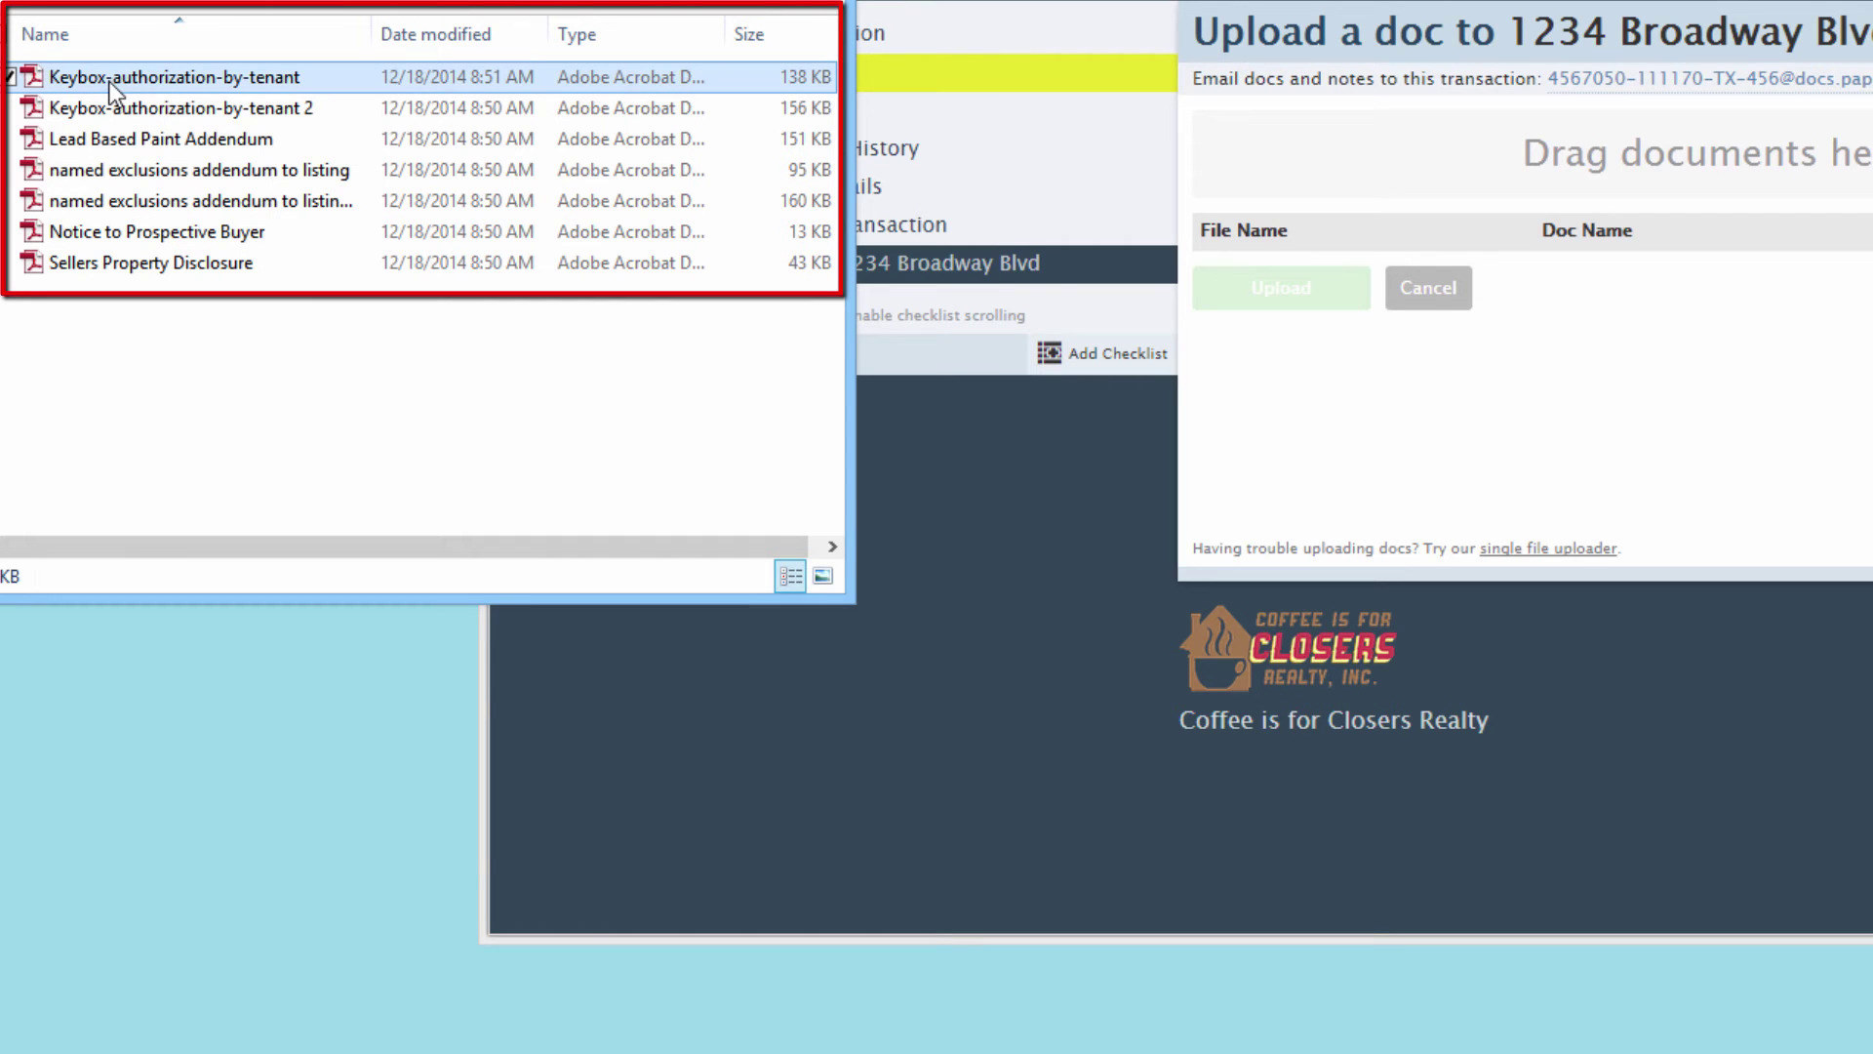
ctrl+click(109, 139)
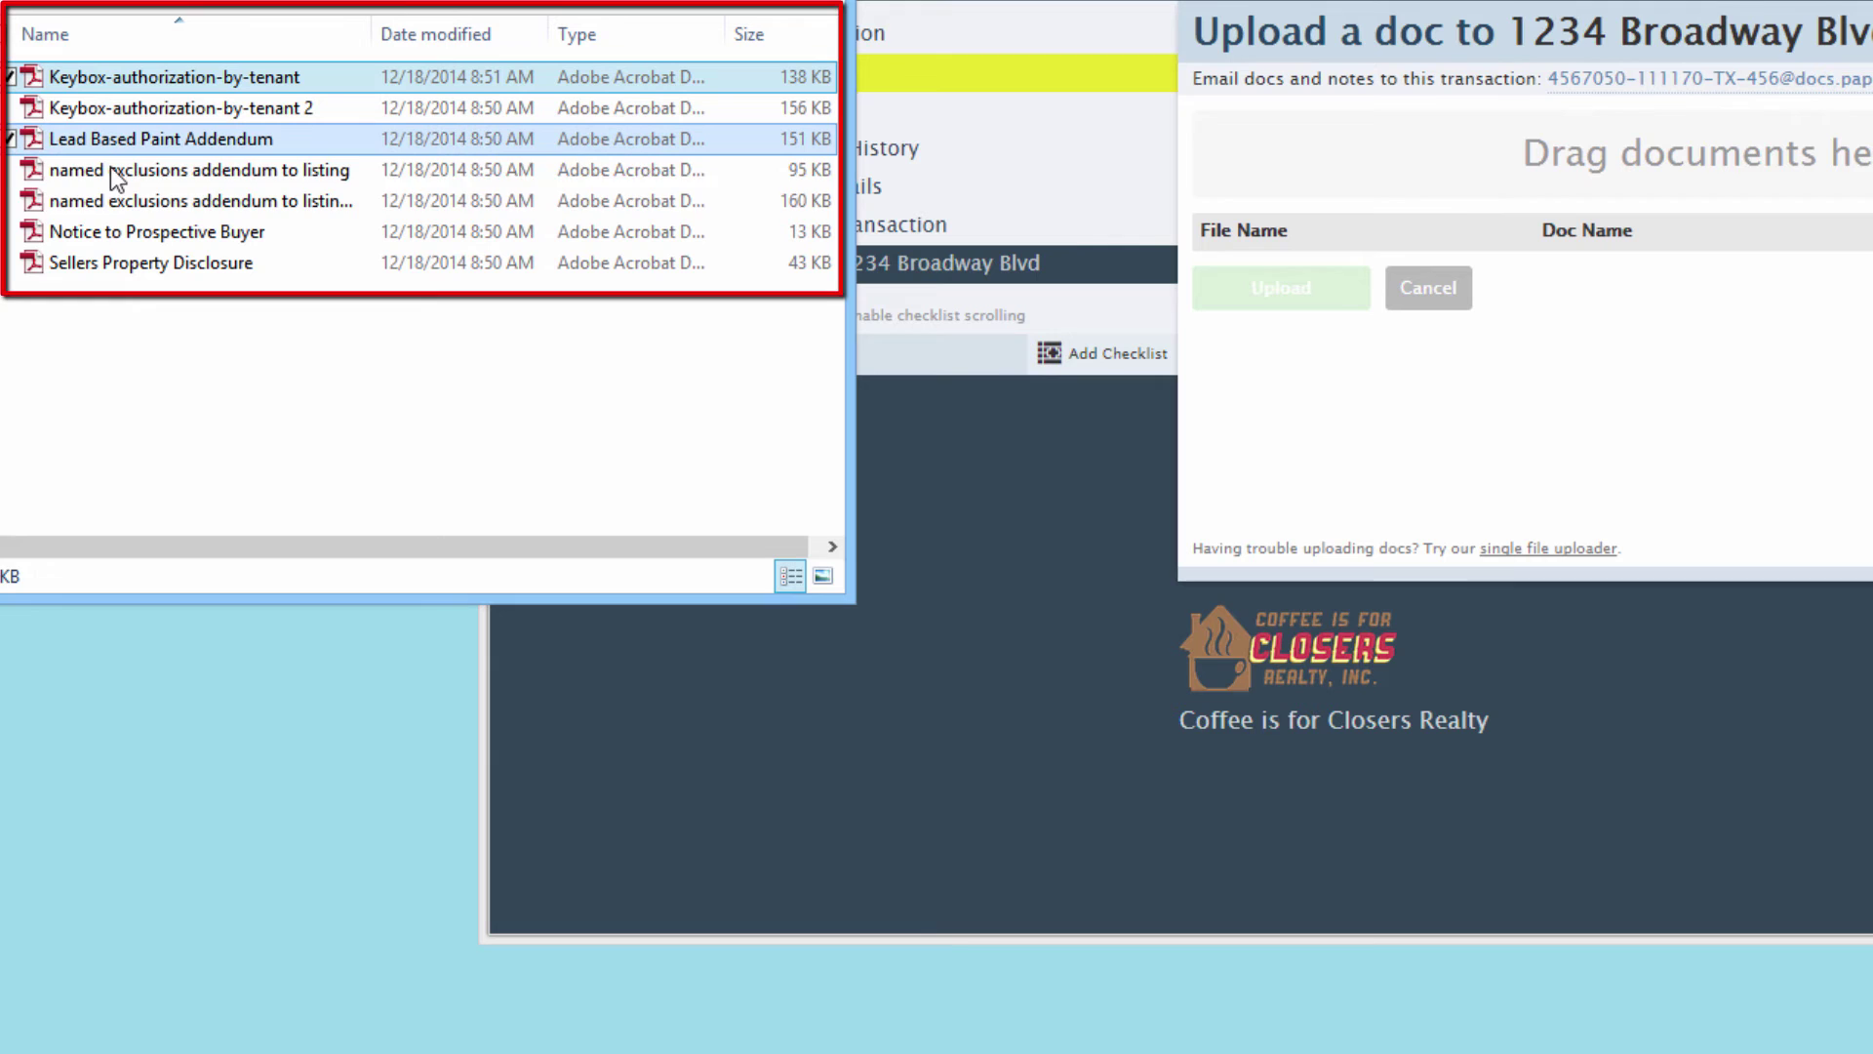
ctrl+click(109, 202)
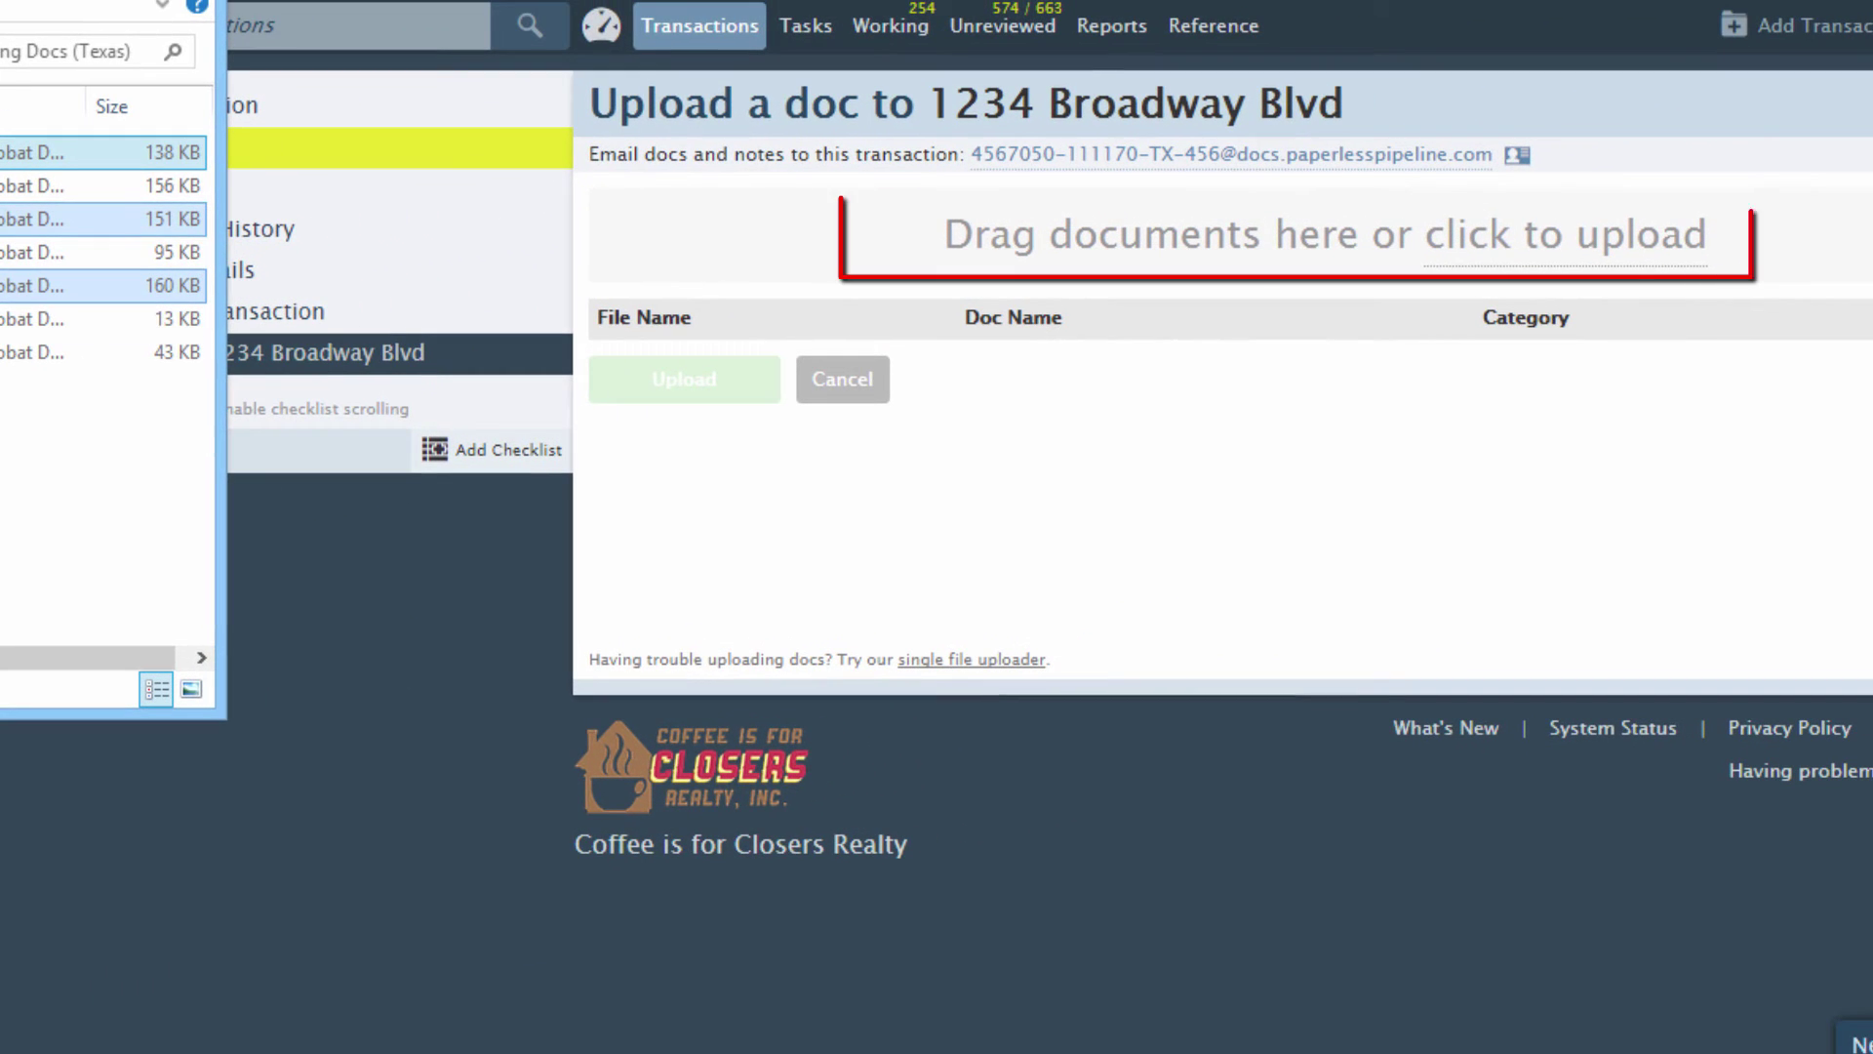
drag(97, 285, 1338, 289)
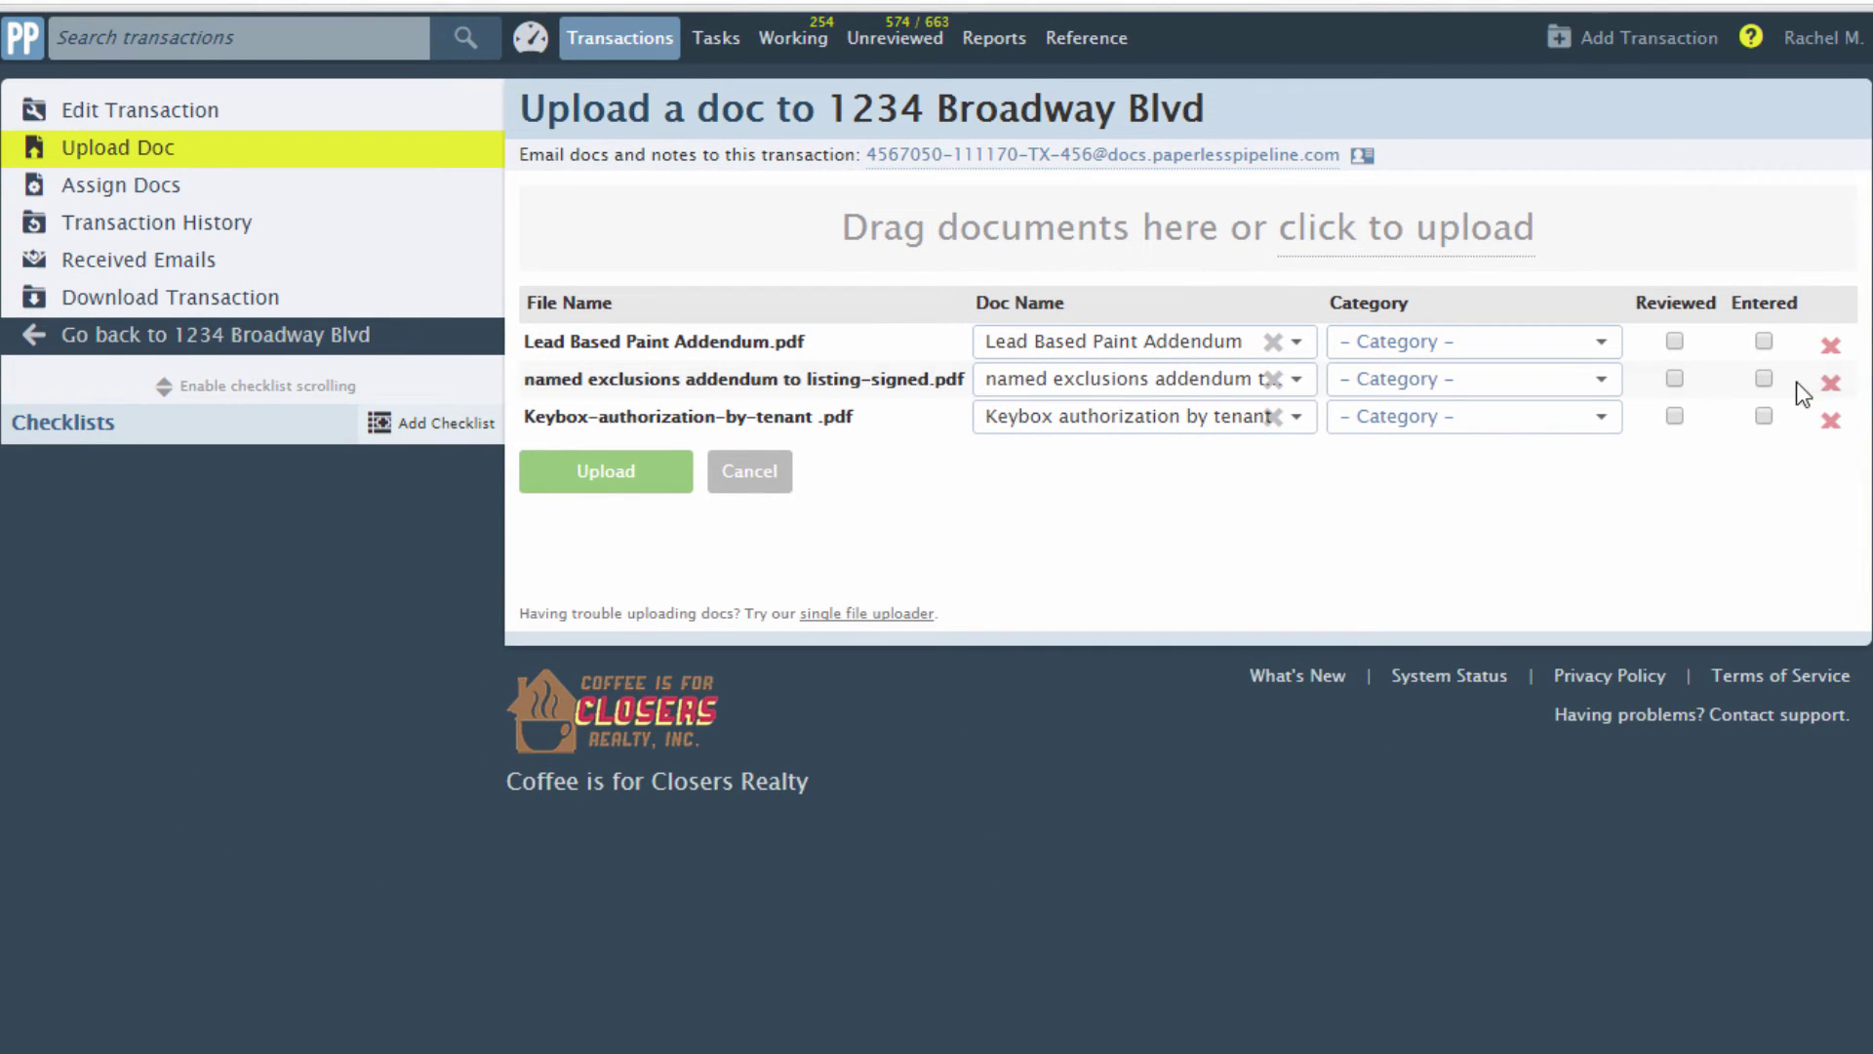
Set Lead Based Paint Addendum, the exclusions addendum and Keybox document to Listing and upload them
click(1601, 342)
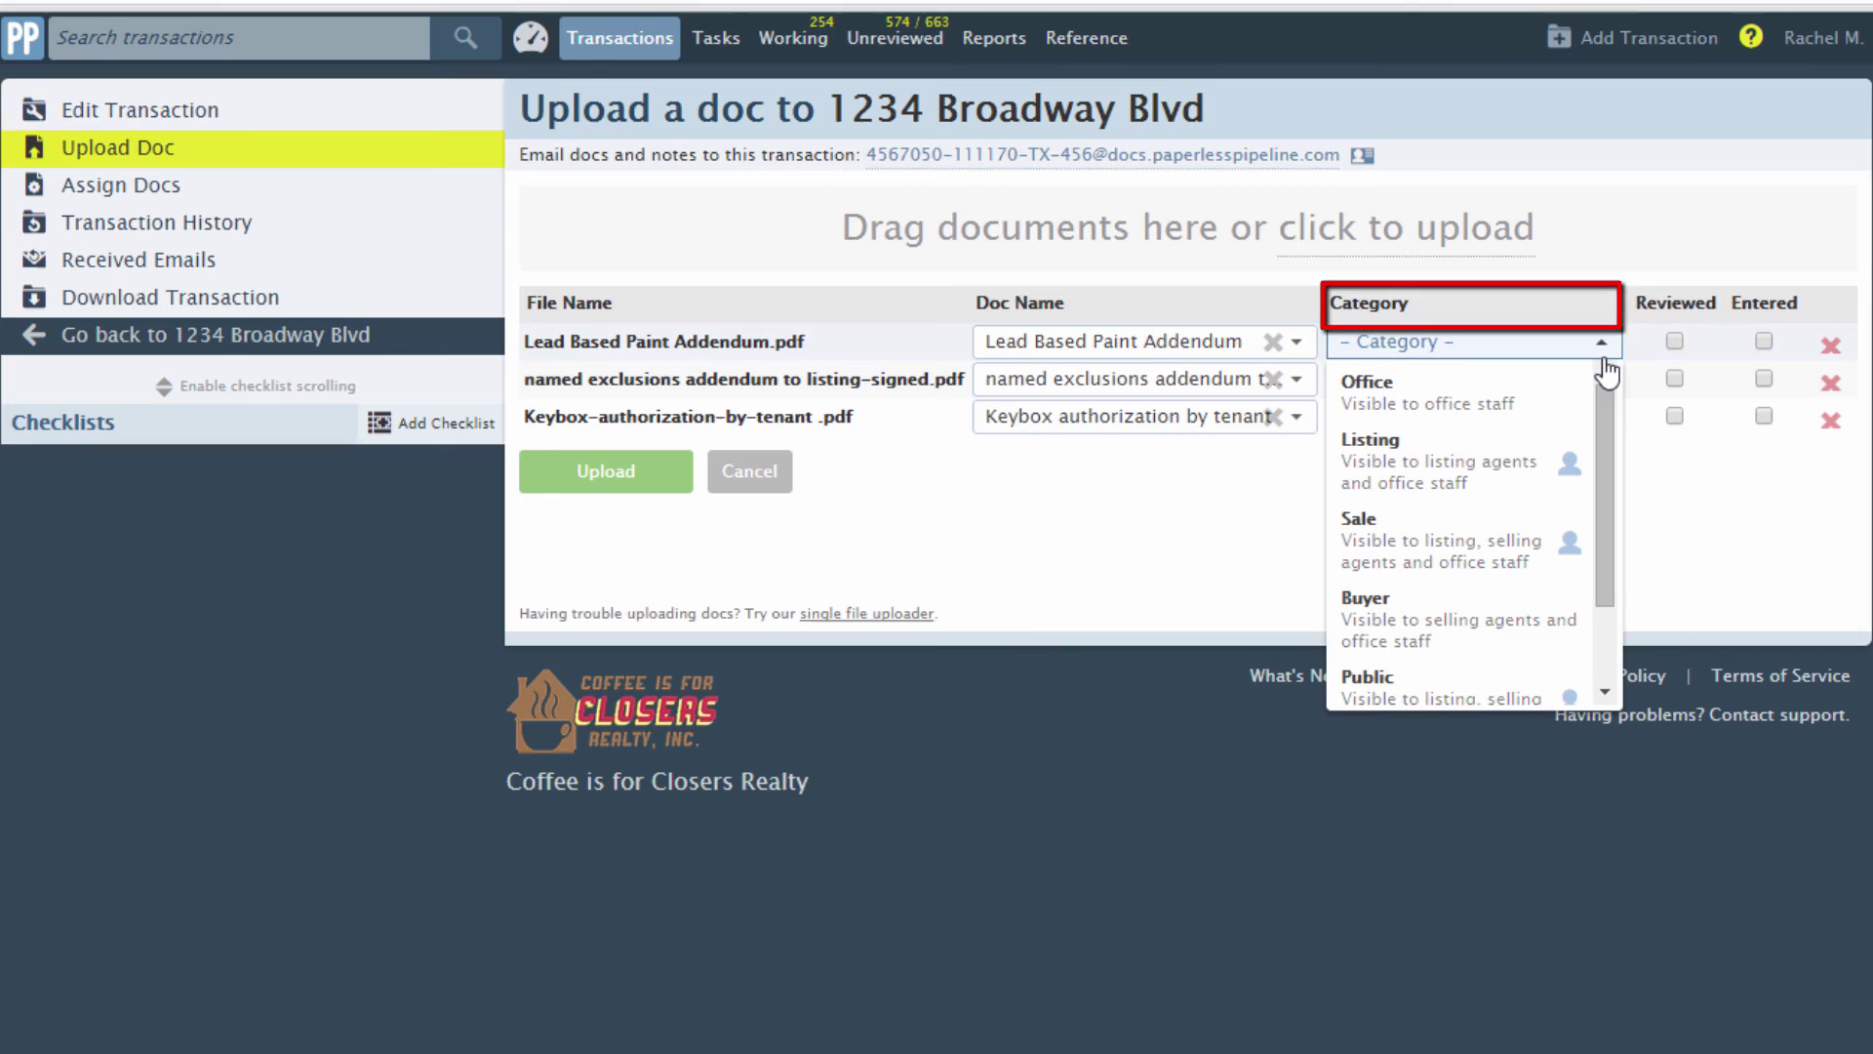
click(1526, 478)
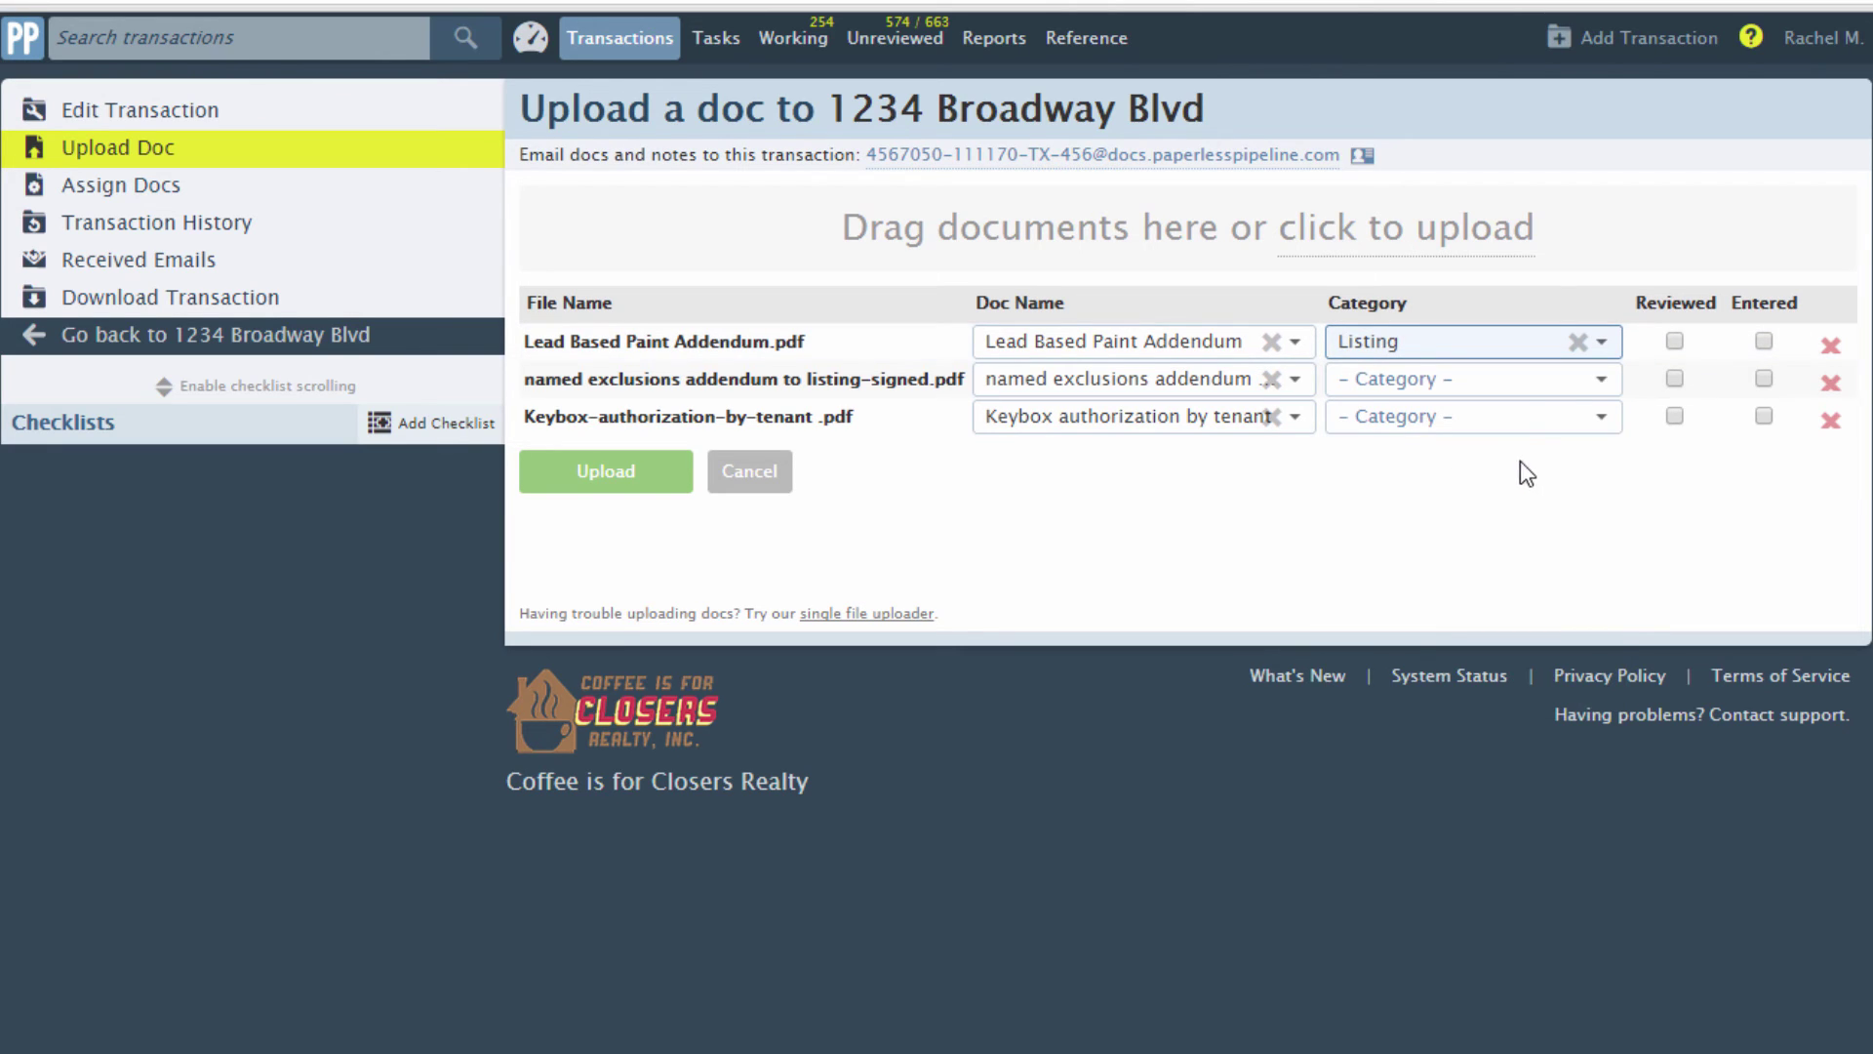
click(1600, 380)
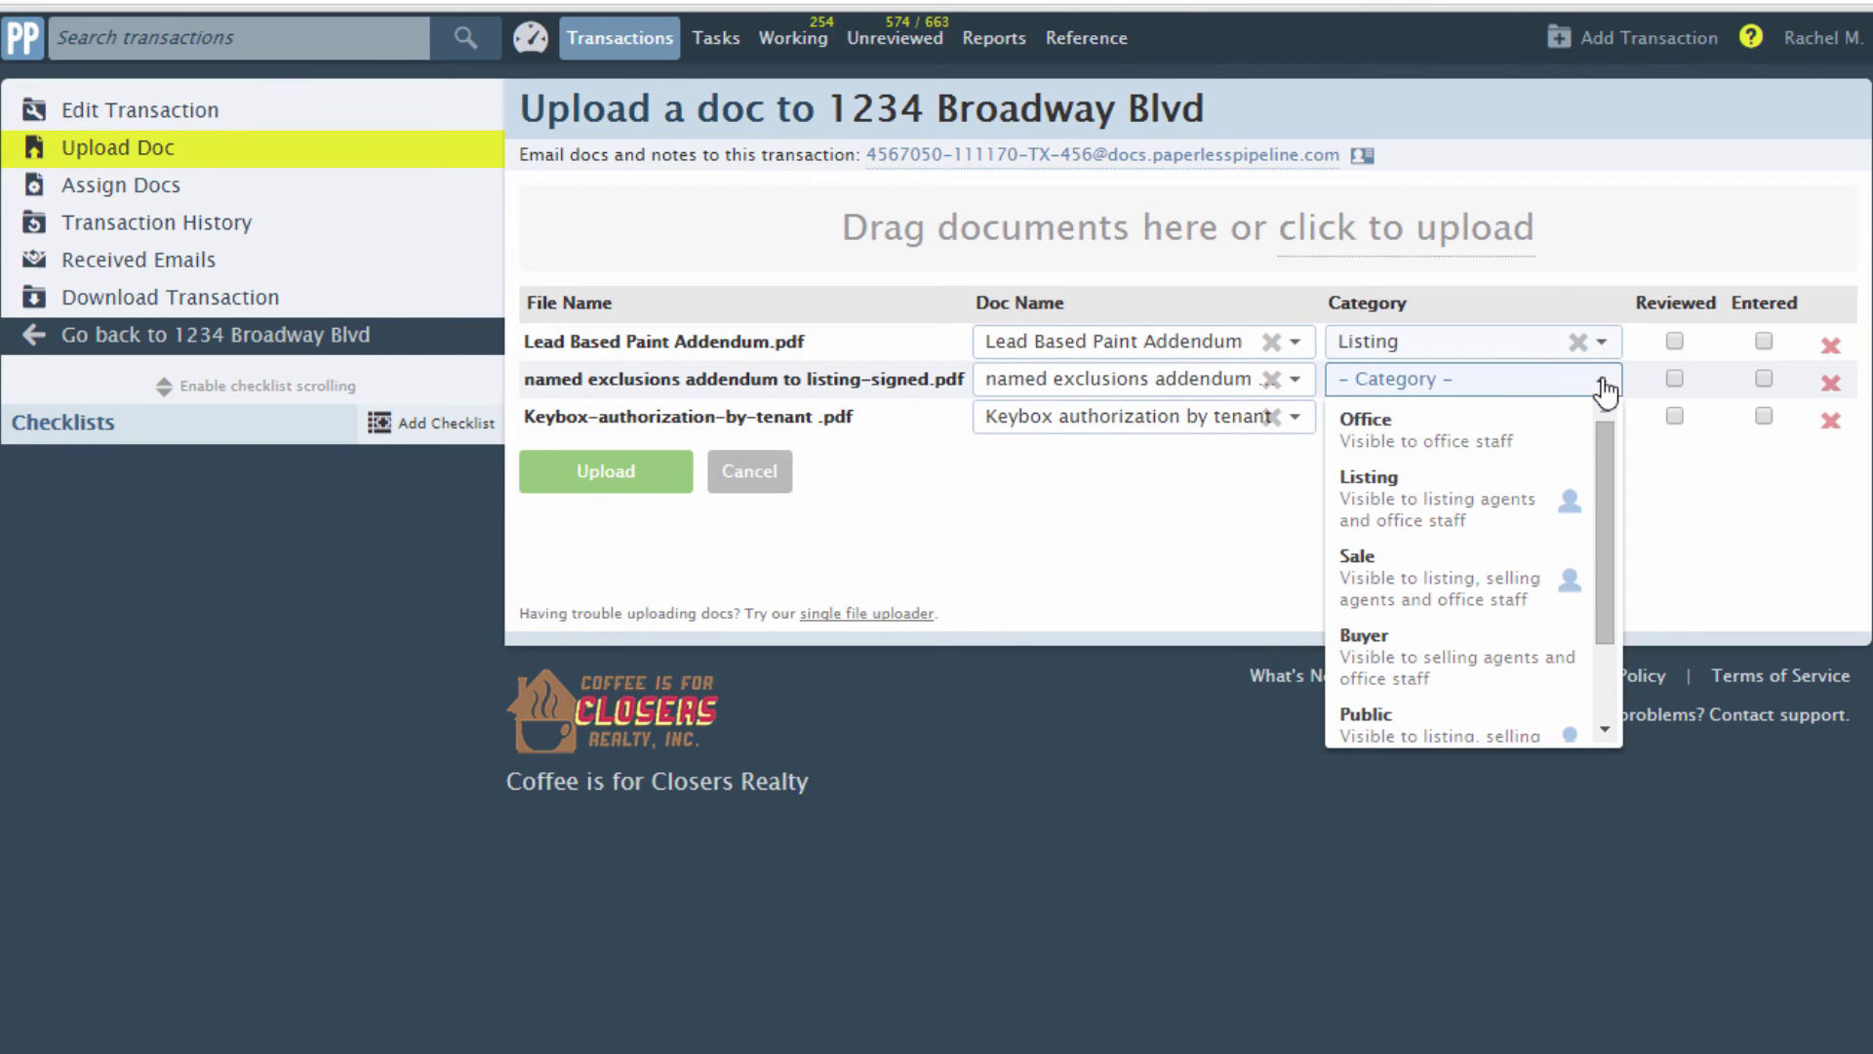
click(1521, 506)
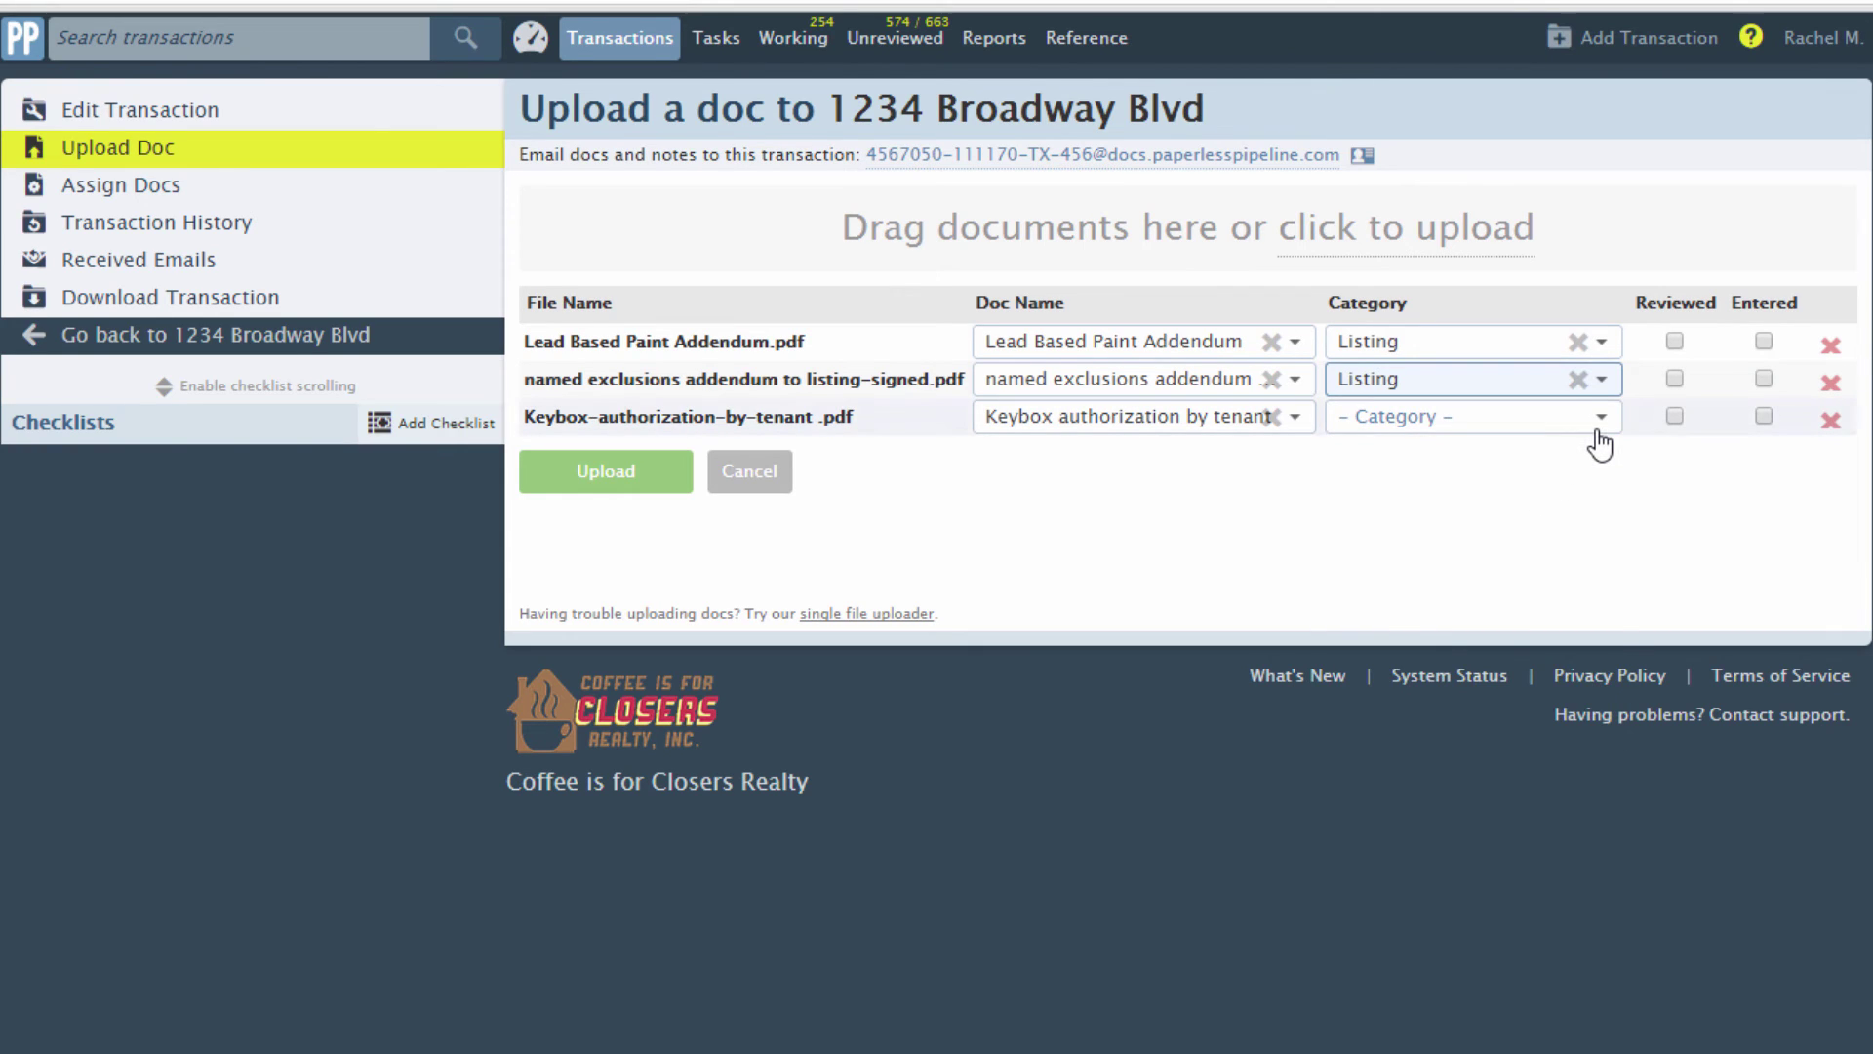
click(1483, 419)
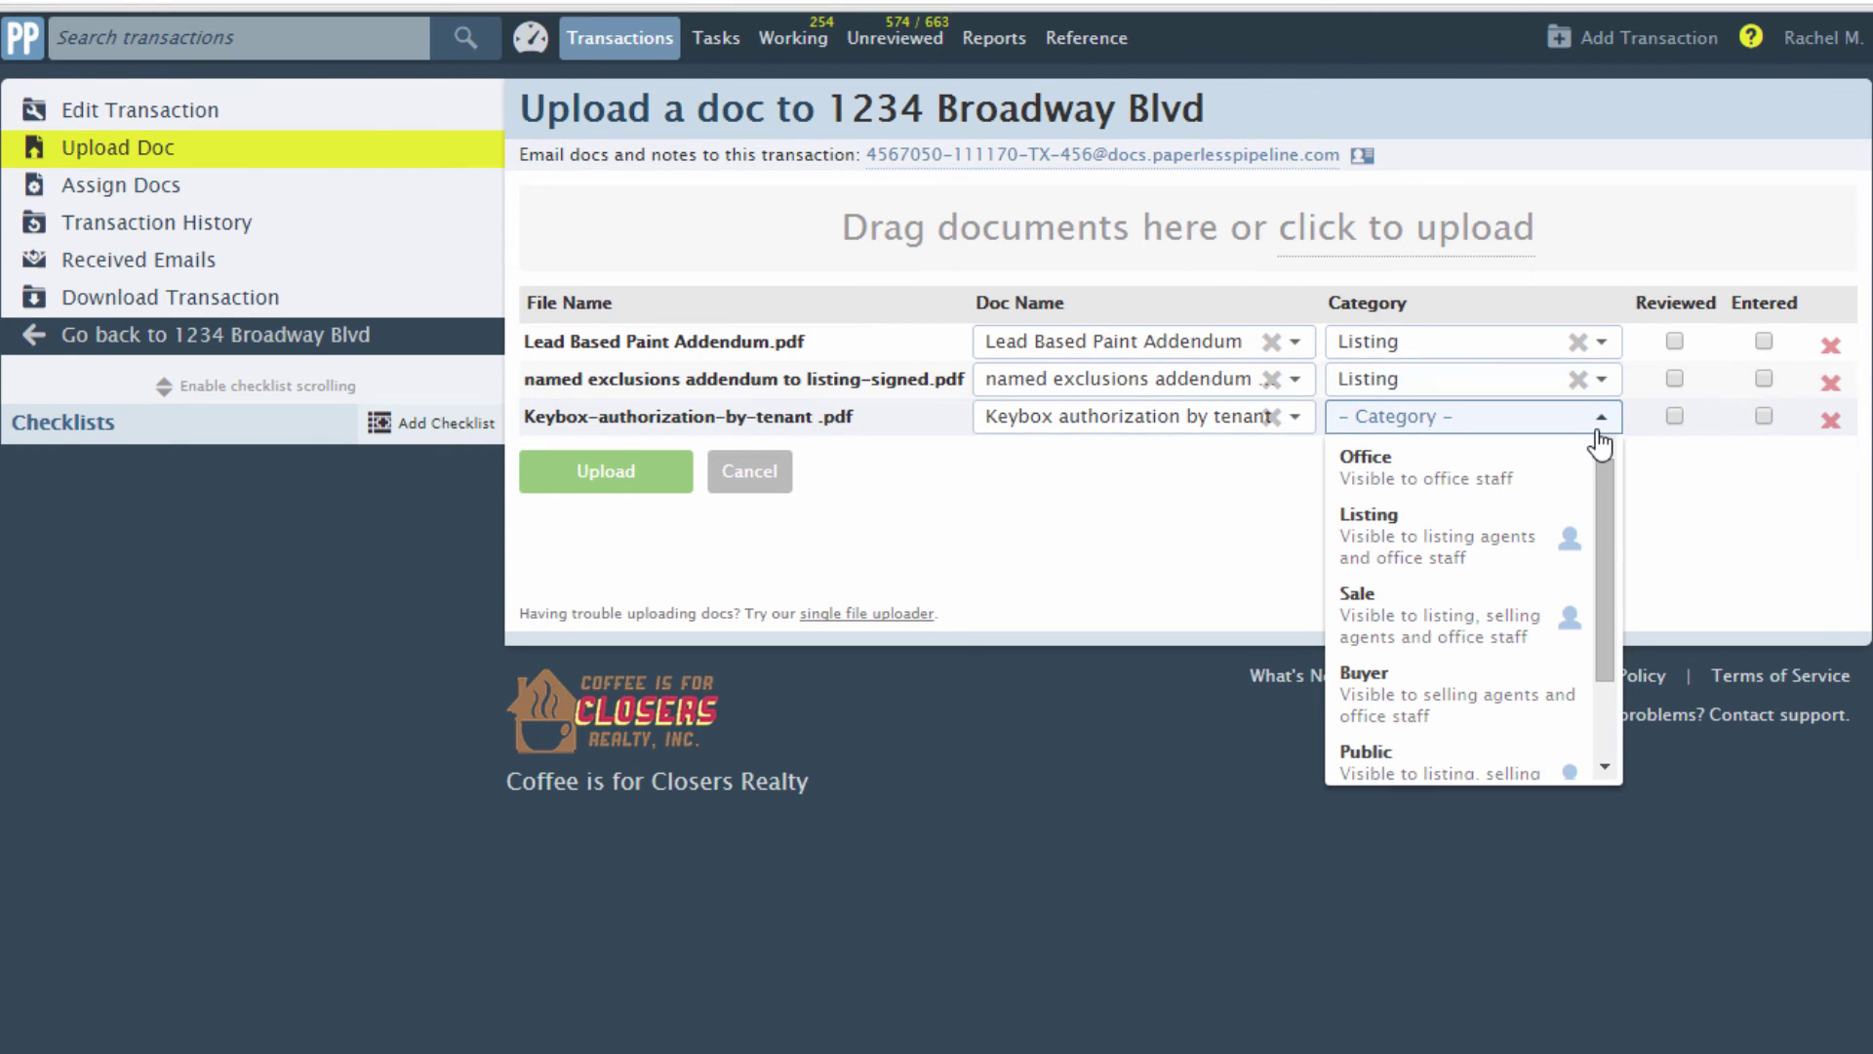
click(1485, 538)
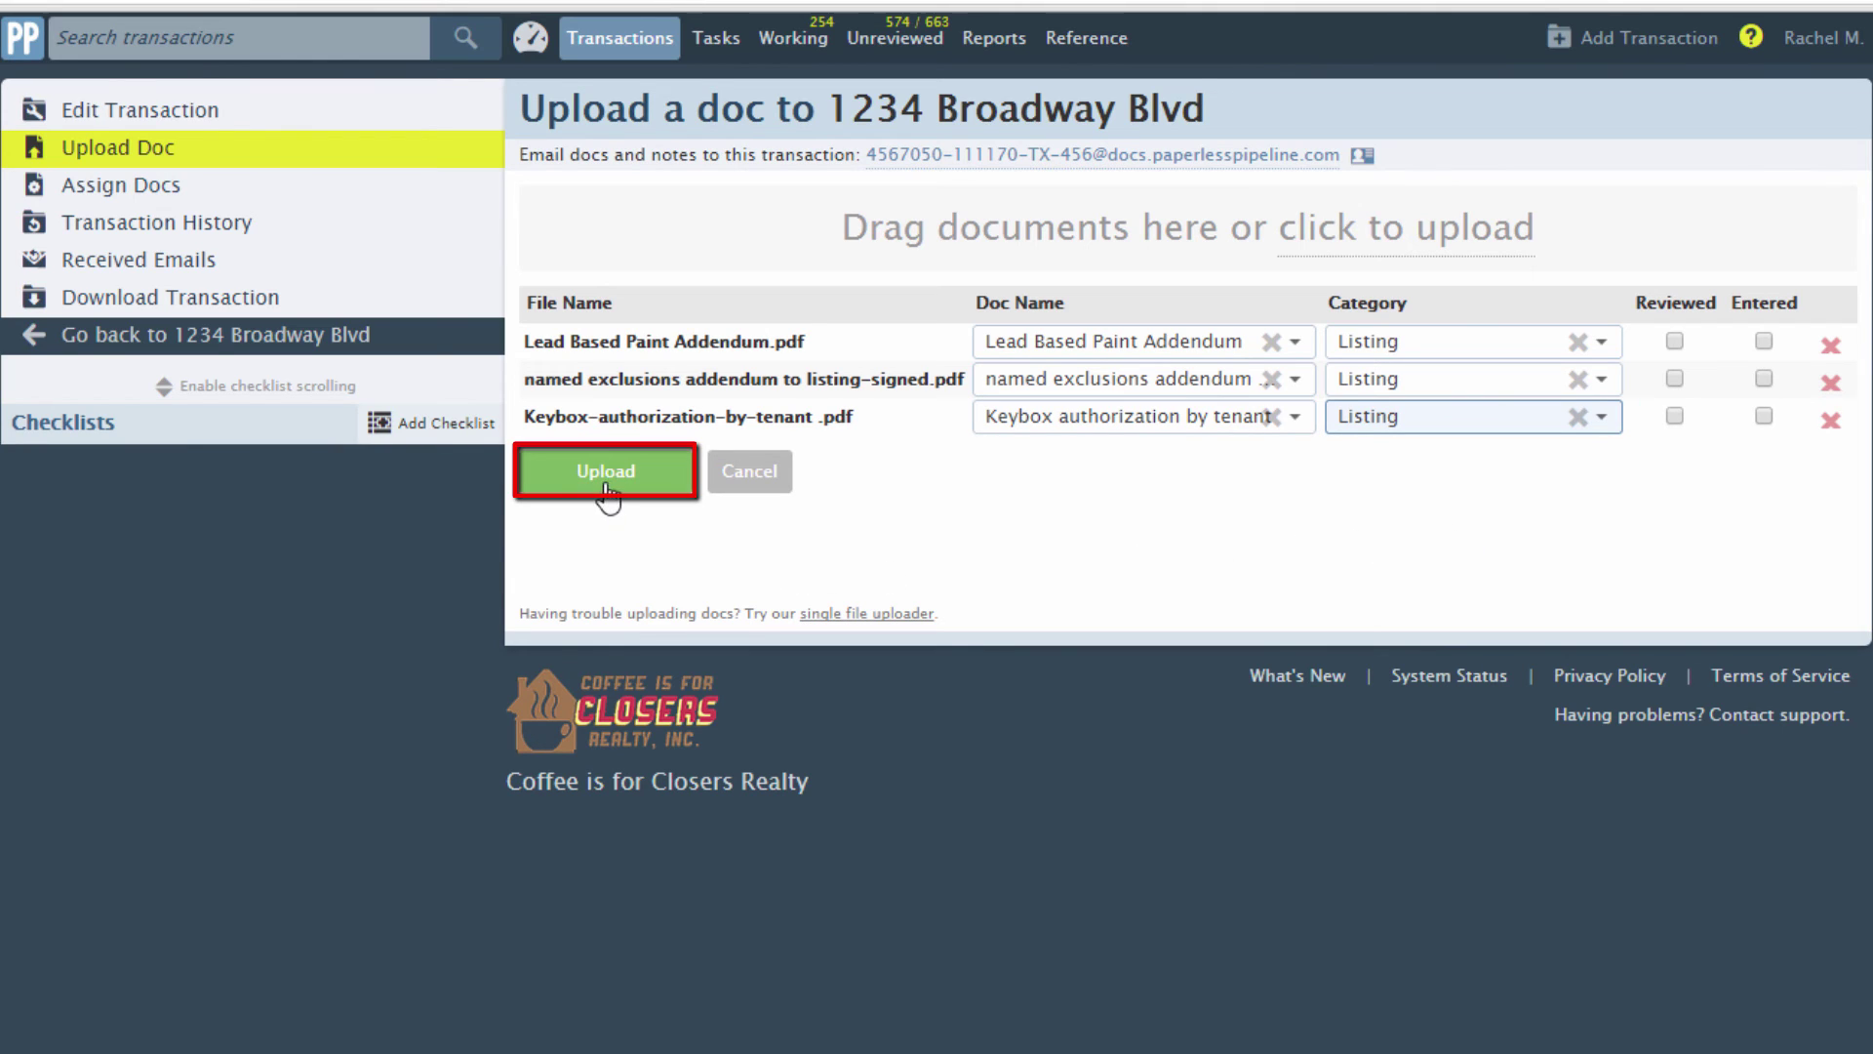
click(605, 478)
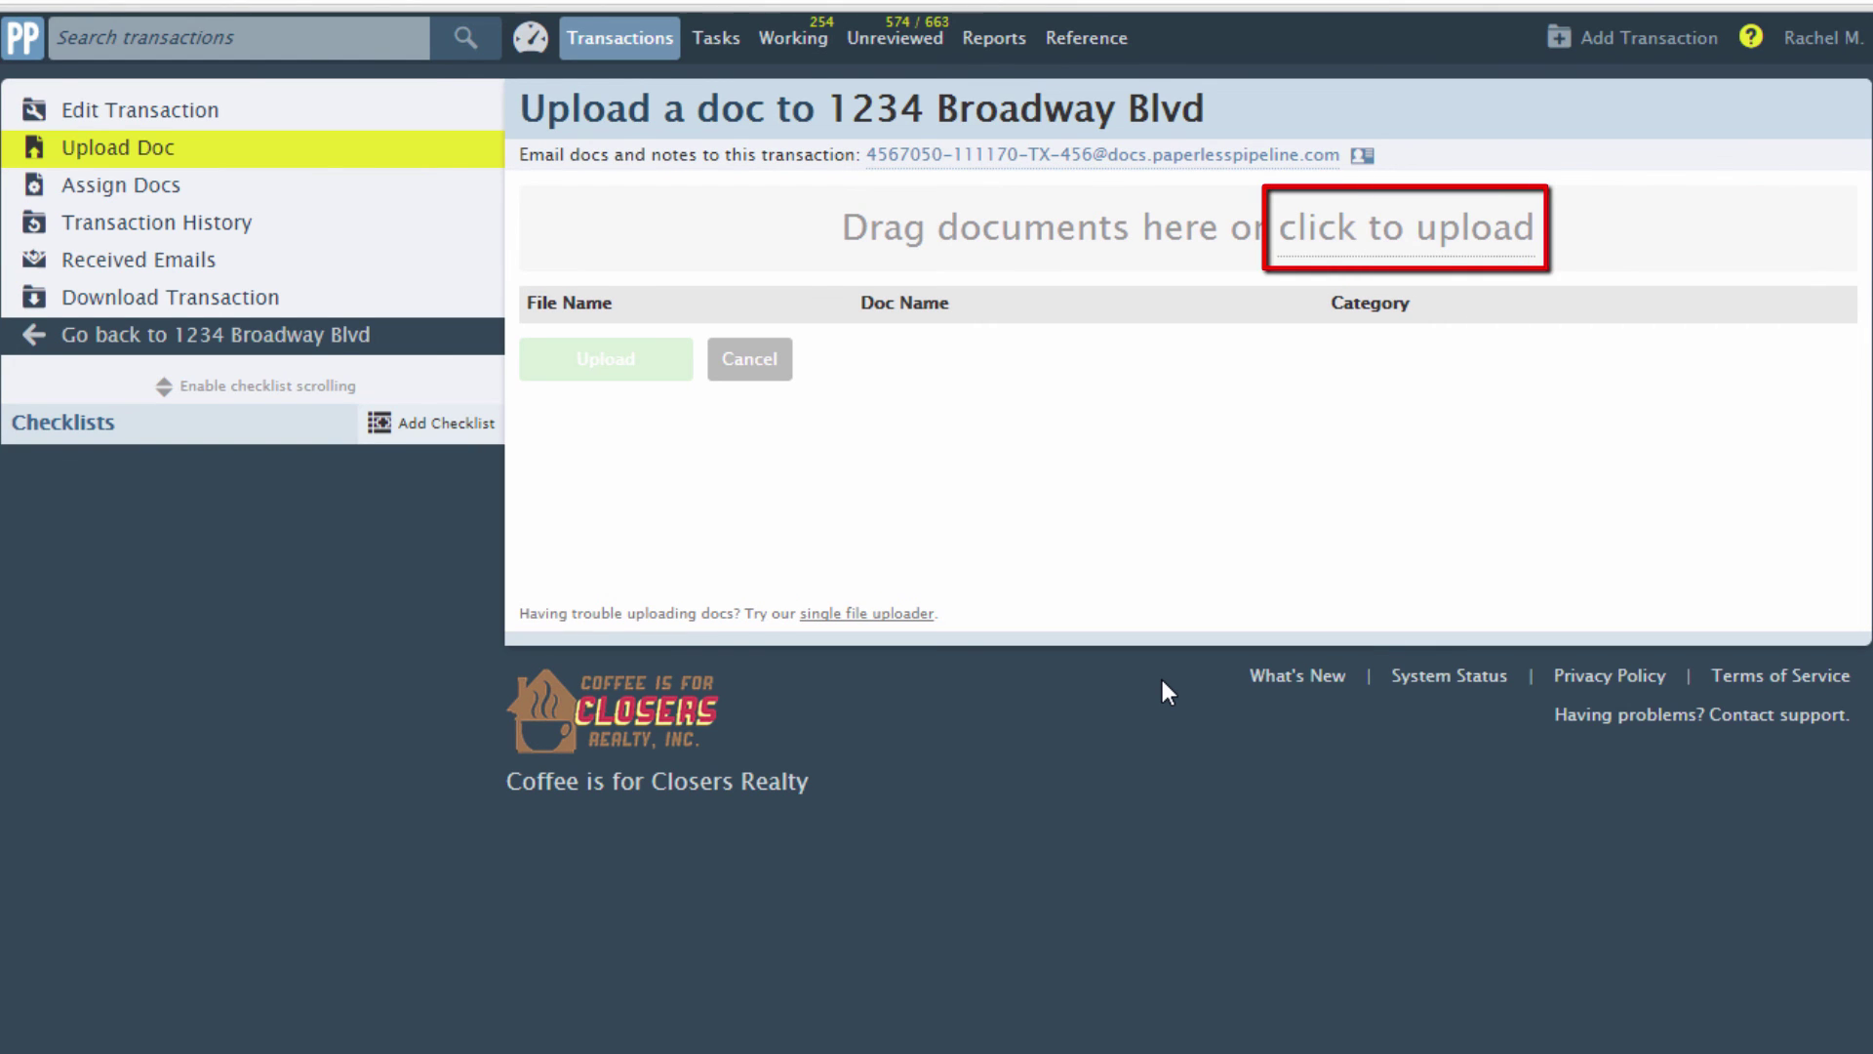
Select Keybox-authorization-by-tenant, named exclusions addendum to listing and Notice to Prospective Buyer for upload
click(1370, 255)
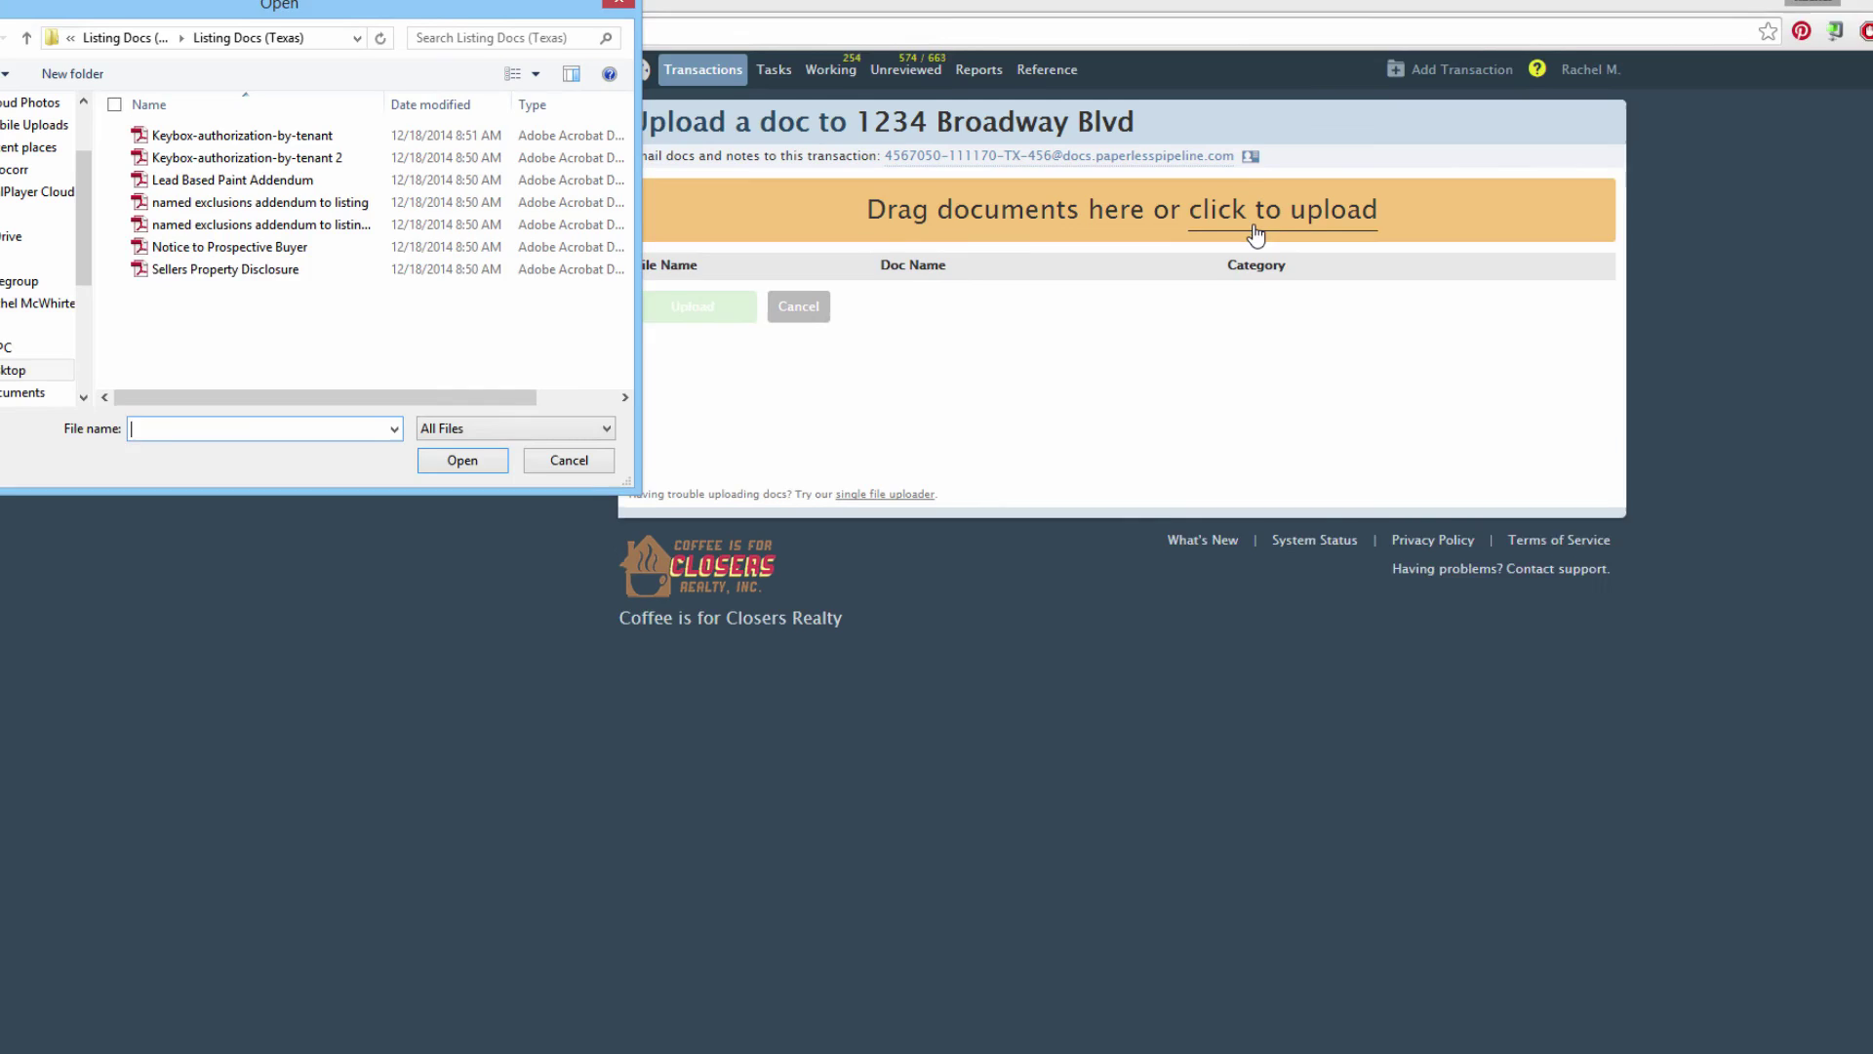
click(293, 135)
ctrl+click(292, 202)
ctrl+click(293, 247)
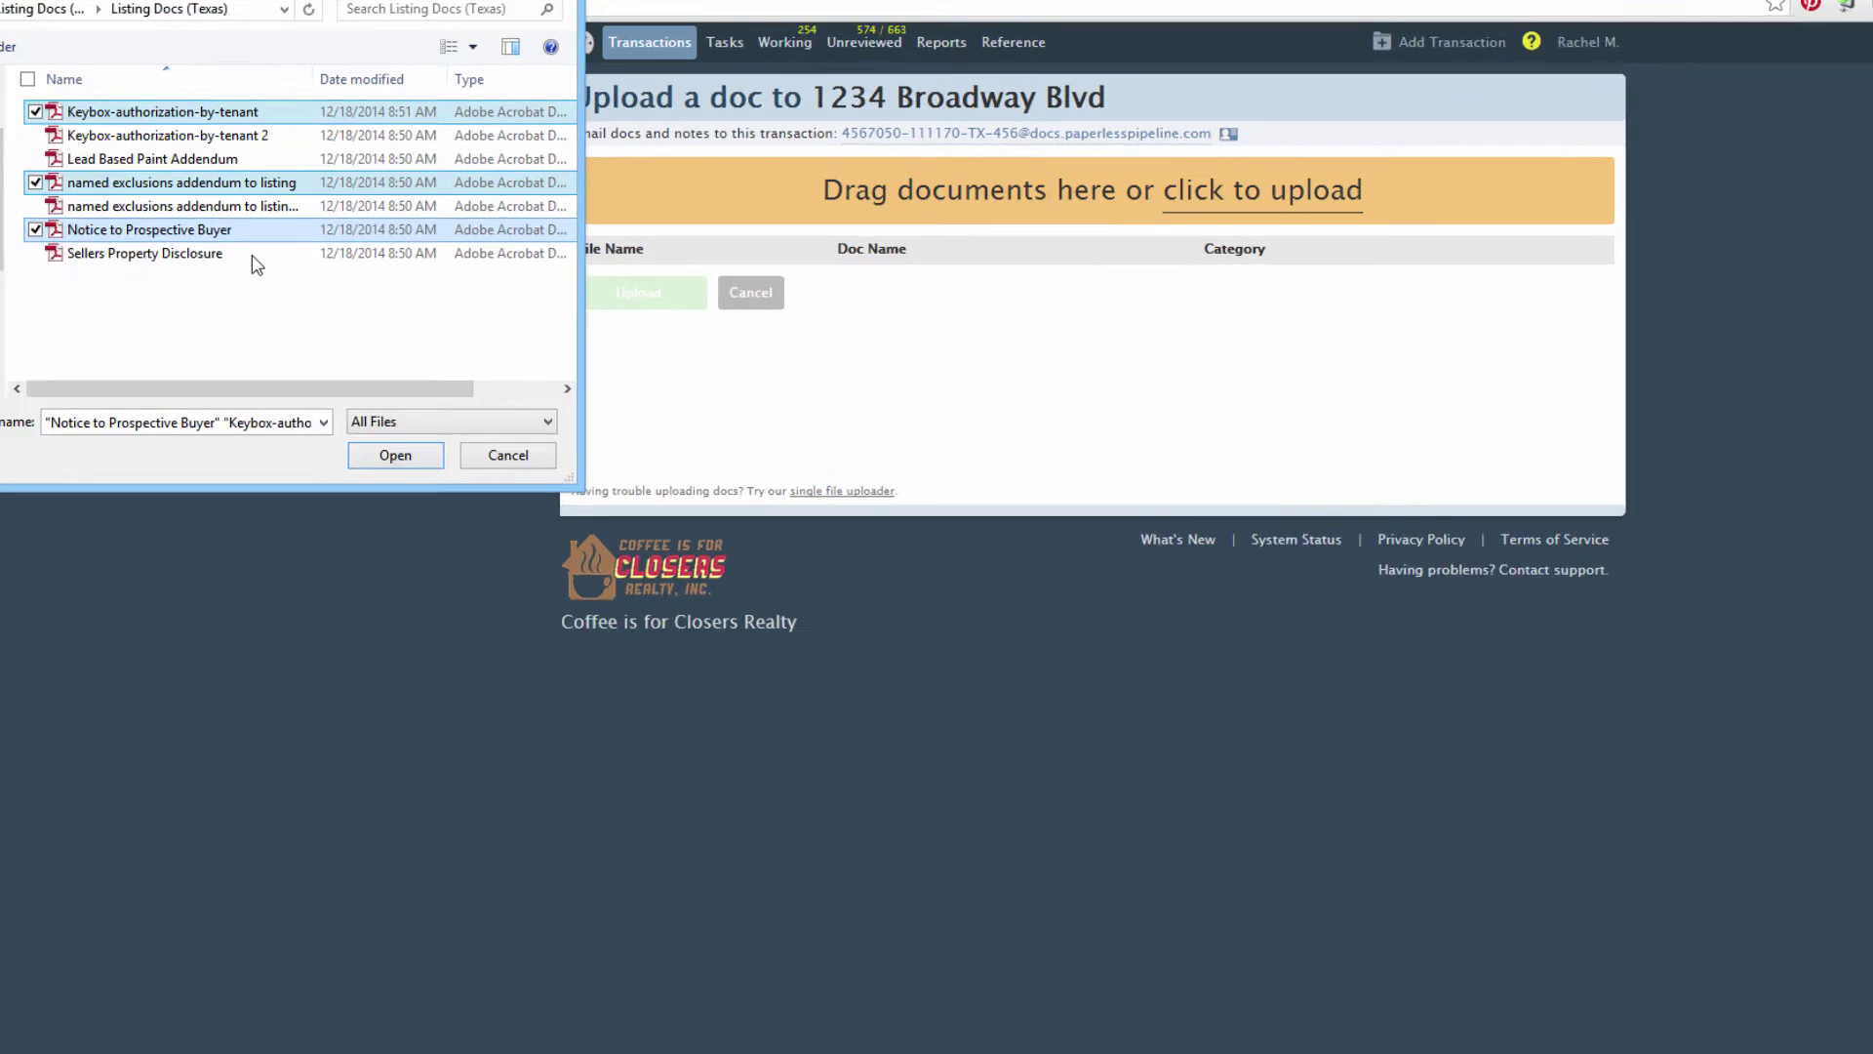
click(395, 454)
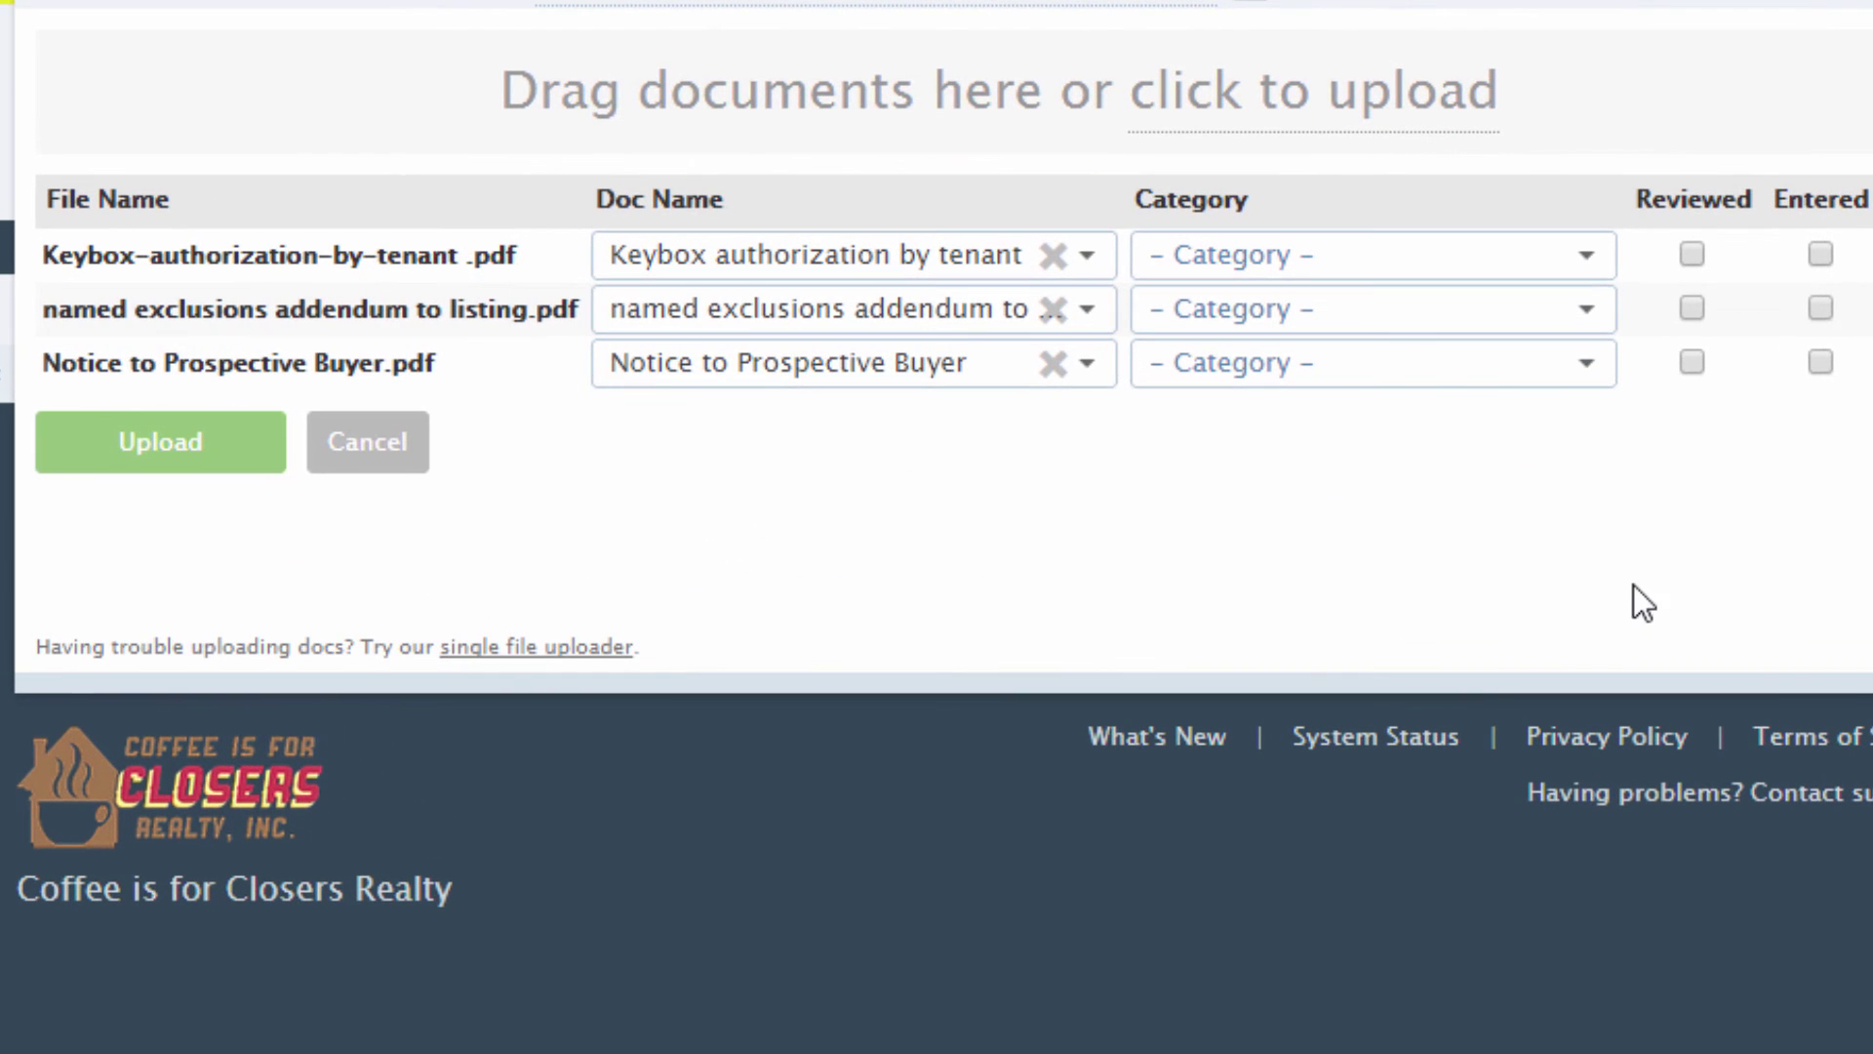
Set all three documents' category to Listing and upload them to 1234 Broadway Blvd
click(1588, 276)
click(1535, 429)
click(1568, 310)
click(1512, 459)
click(1561, 363)
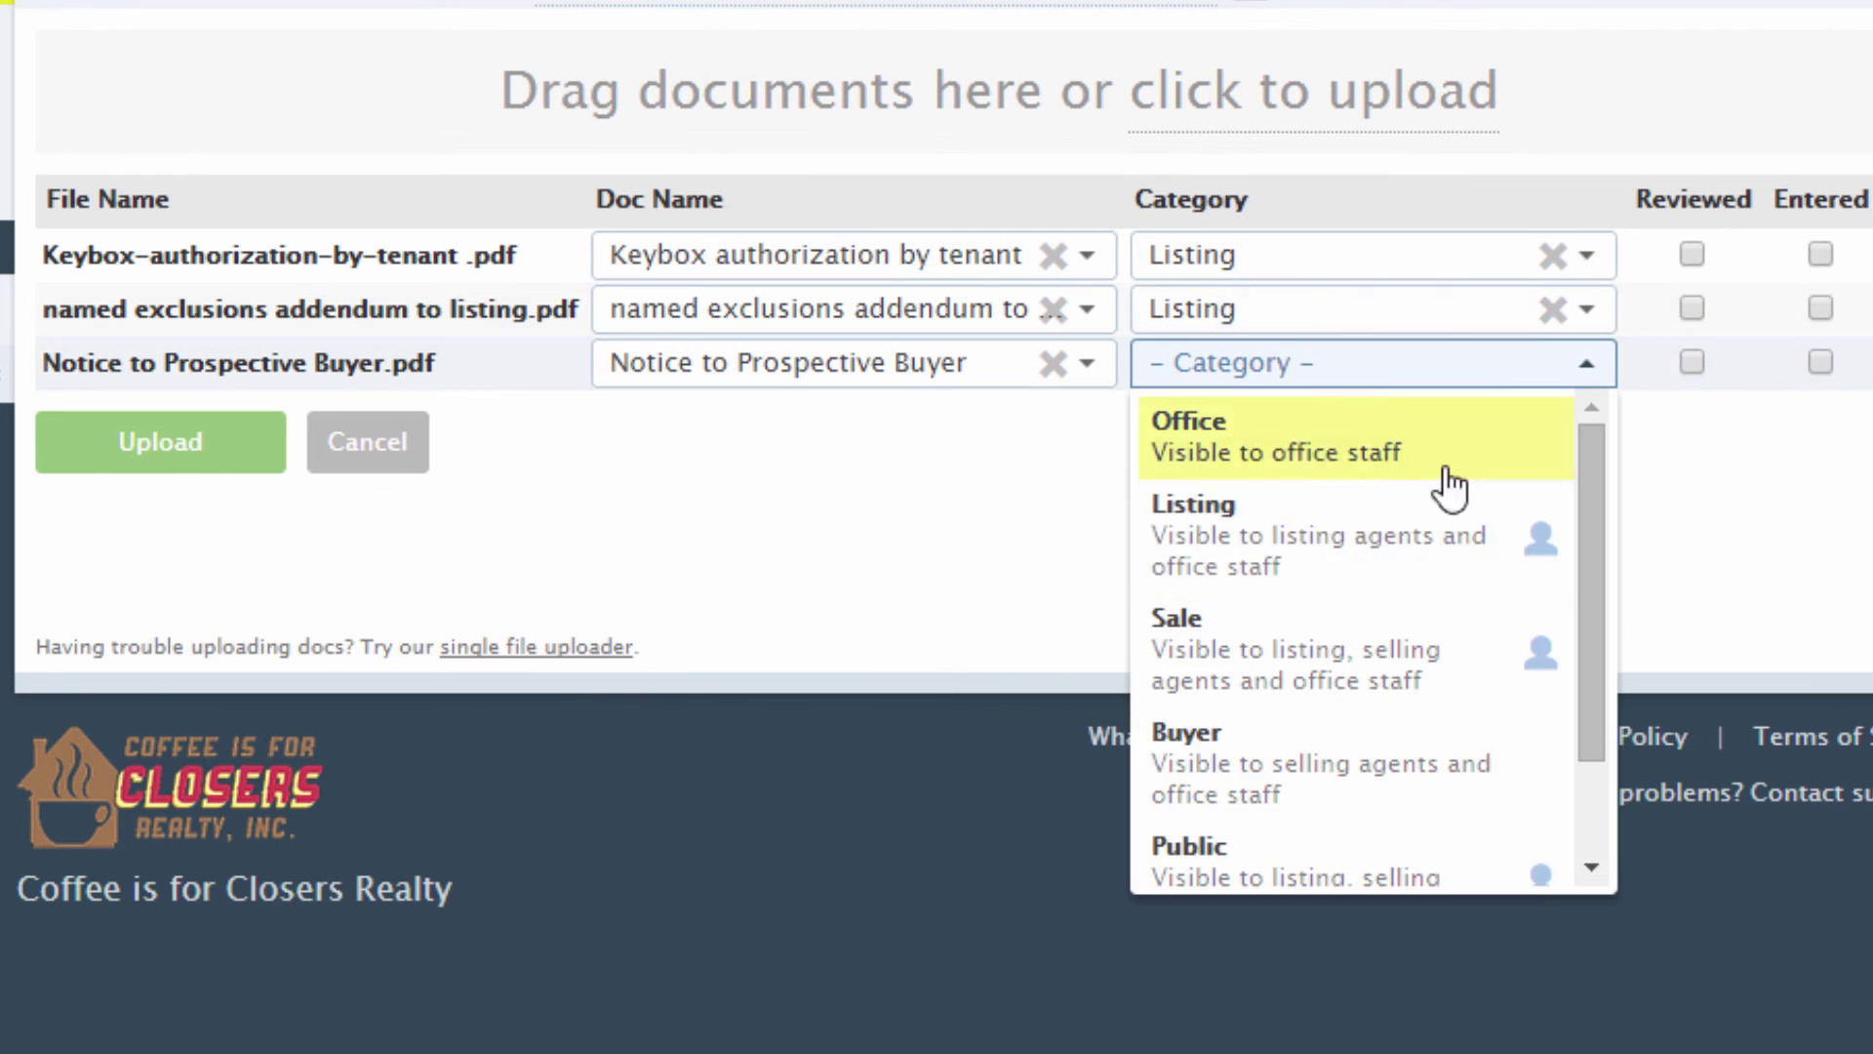
click(1434, 532)
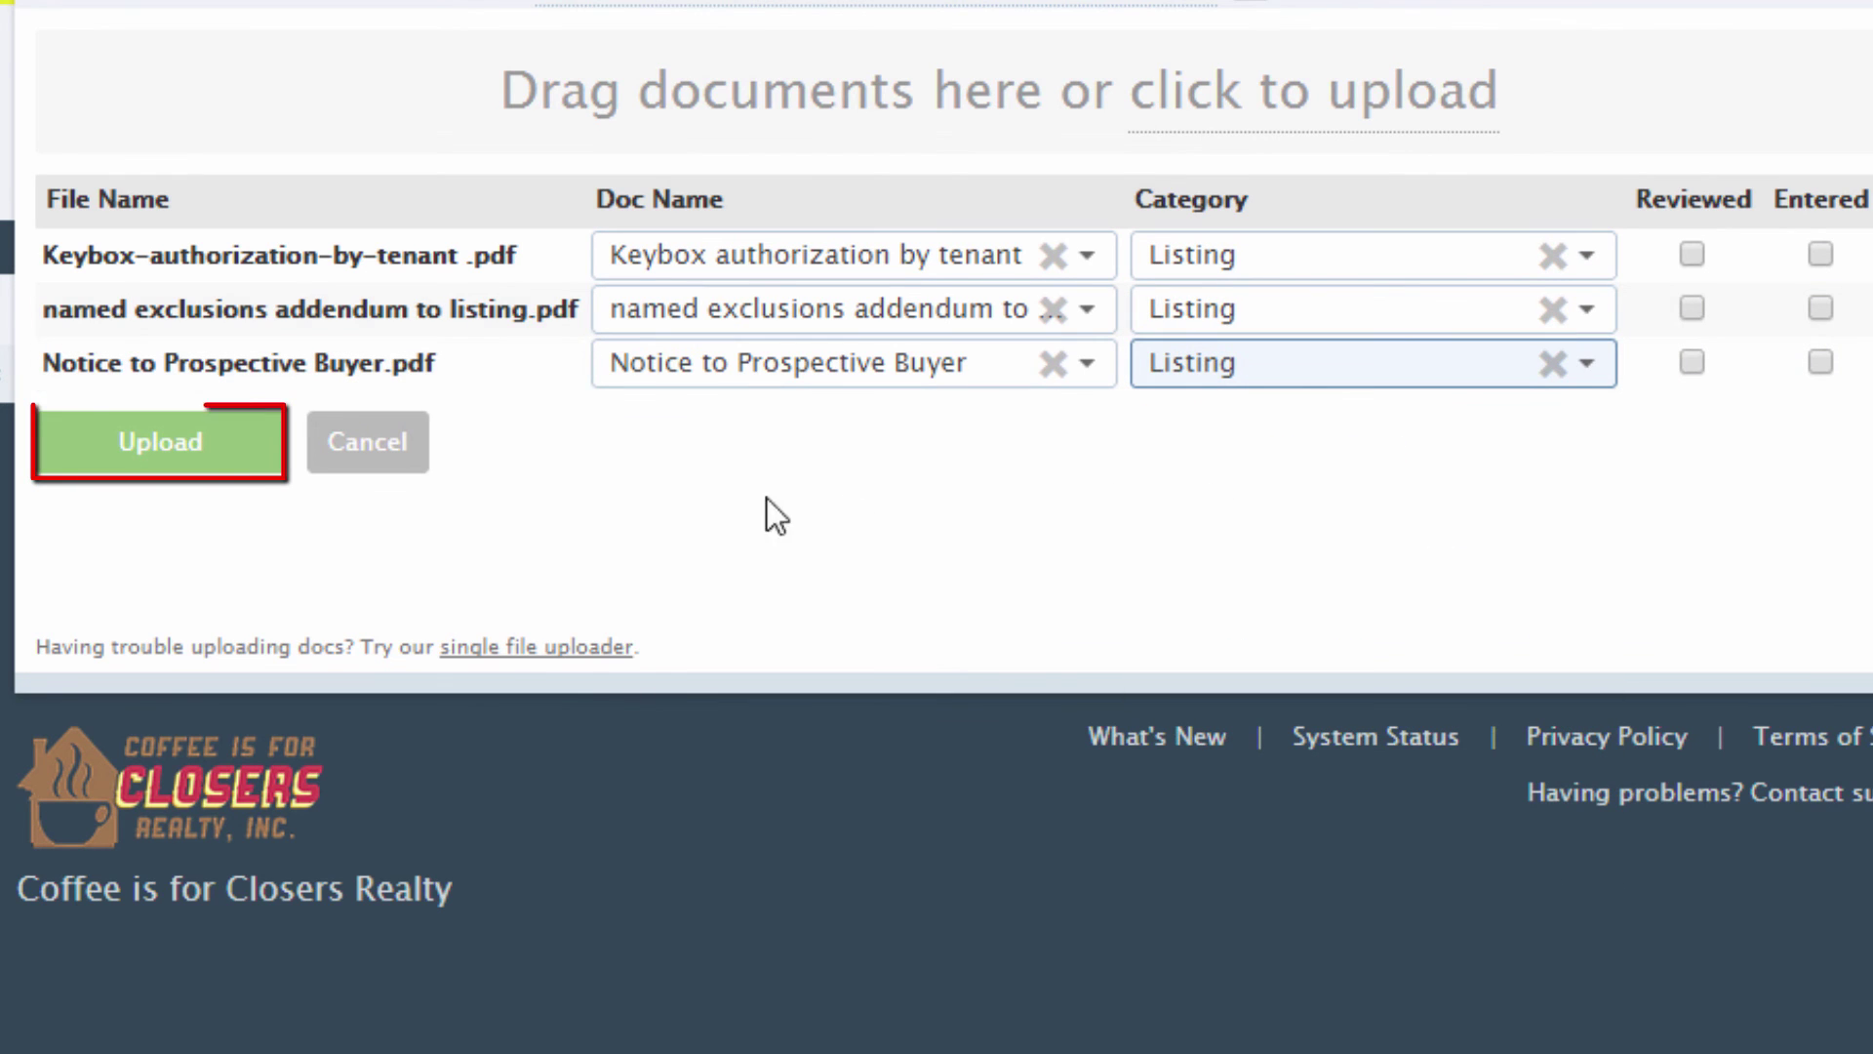
click(151, 449)
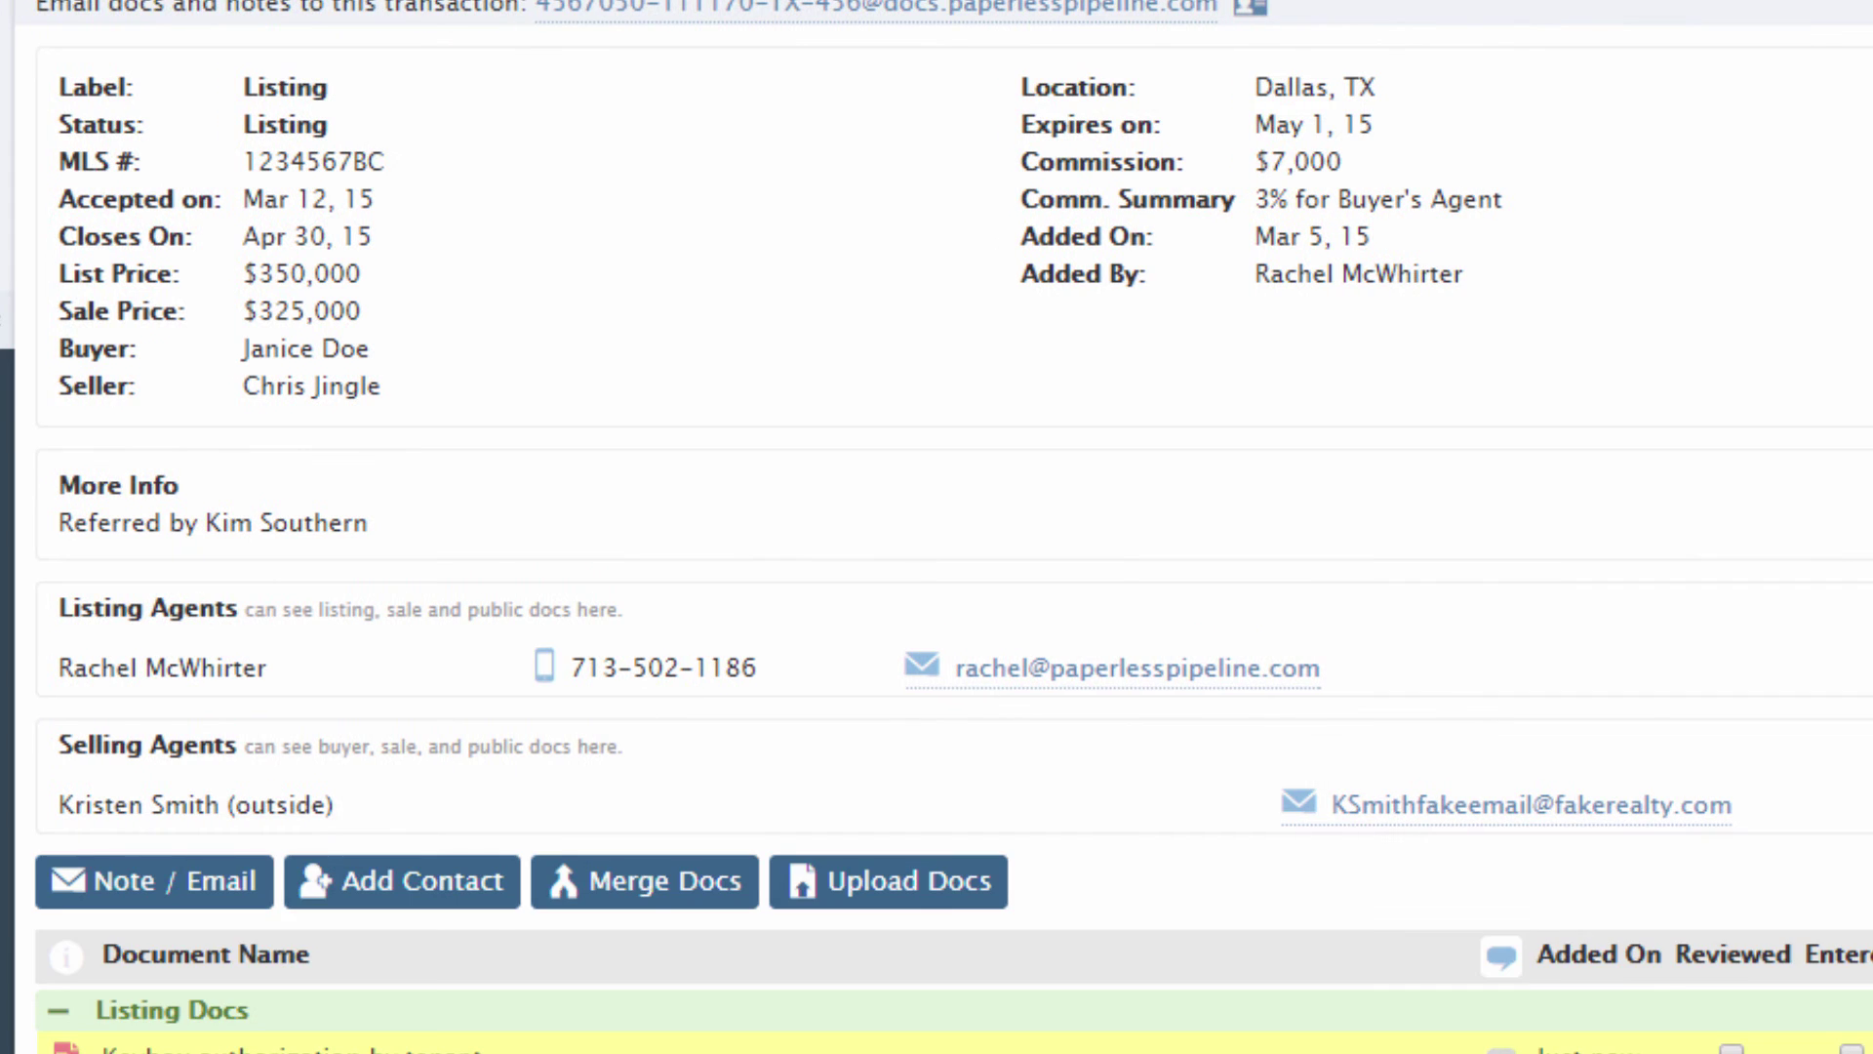